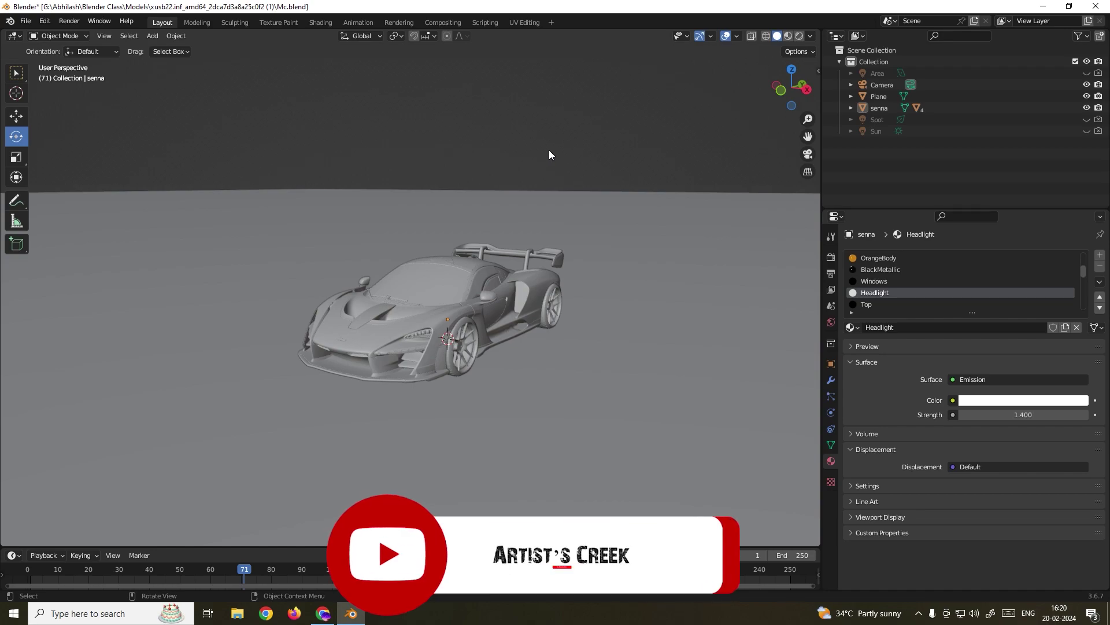
# Step: Orbit around the car model and select it, viewing it from above, side and front
pyautogui.moveTo(464, 269); pyautogui.dragTo(470, 317, button='middle')
pyautogui.click(484, 297)
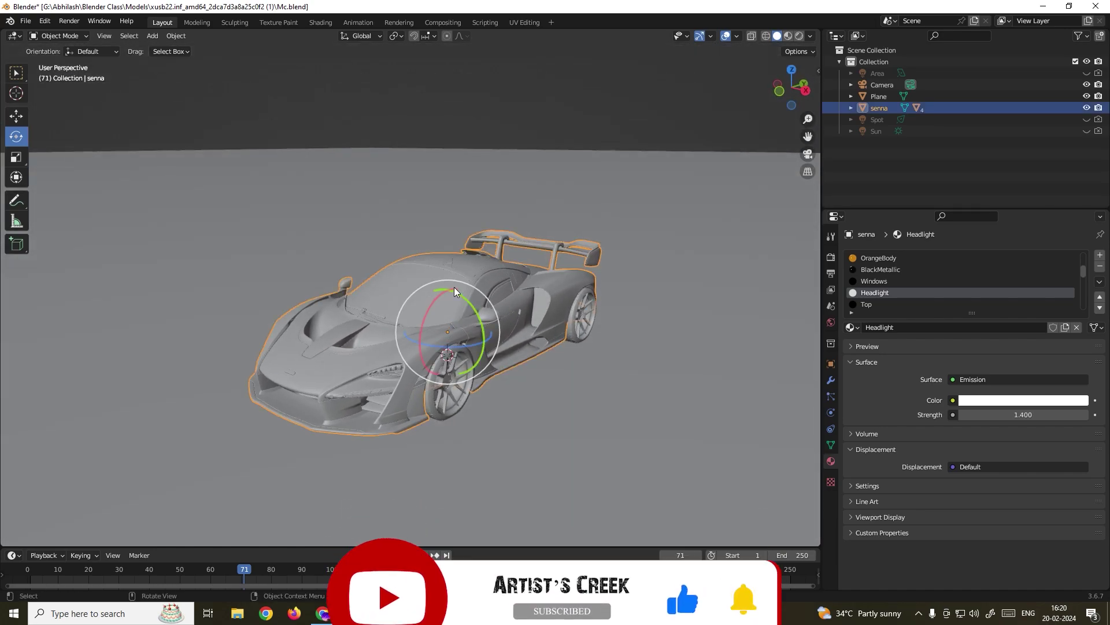
pyautogui.moveTo(470, 282); pyautogui.dragTo(501, 294, button='middle')
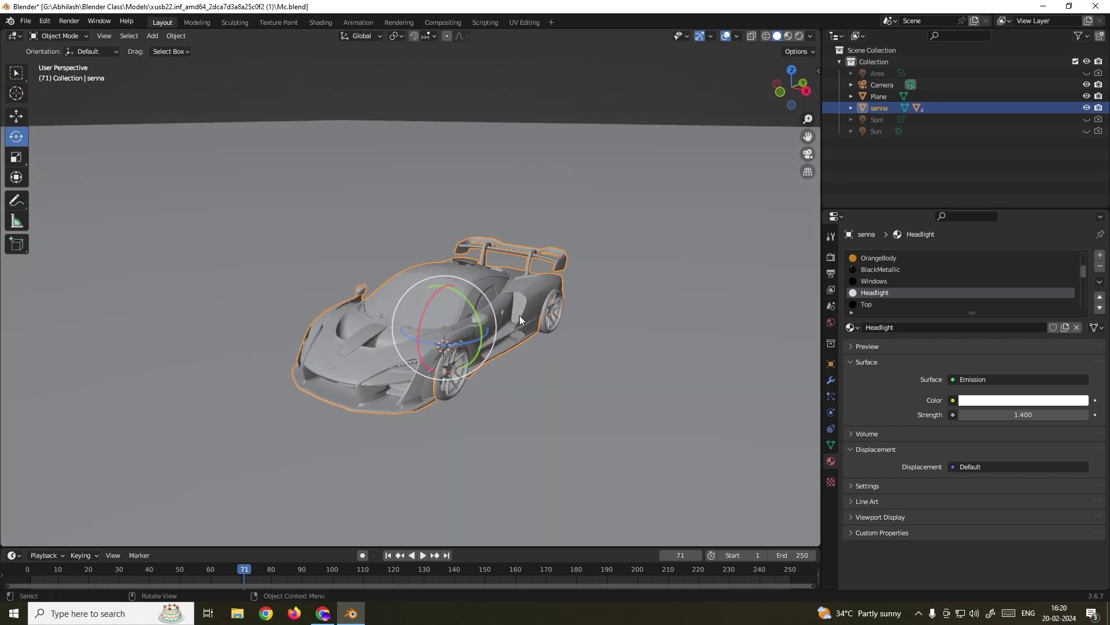
pyautogui.moveTo(489, 329); pyautogui.dragTo(473, 307, button='middle')
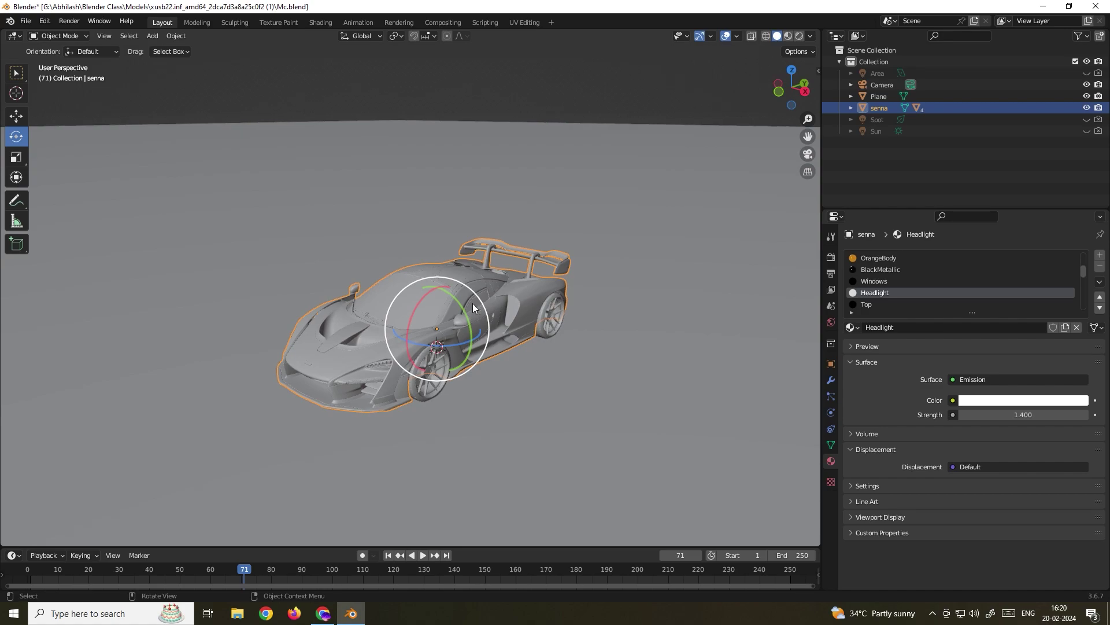
pyautogui.moveTo(402, 307); pyautogui.dragTo(437, 285, button='middle')
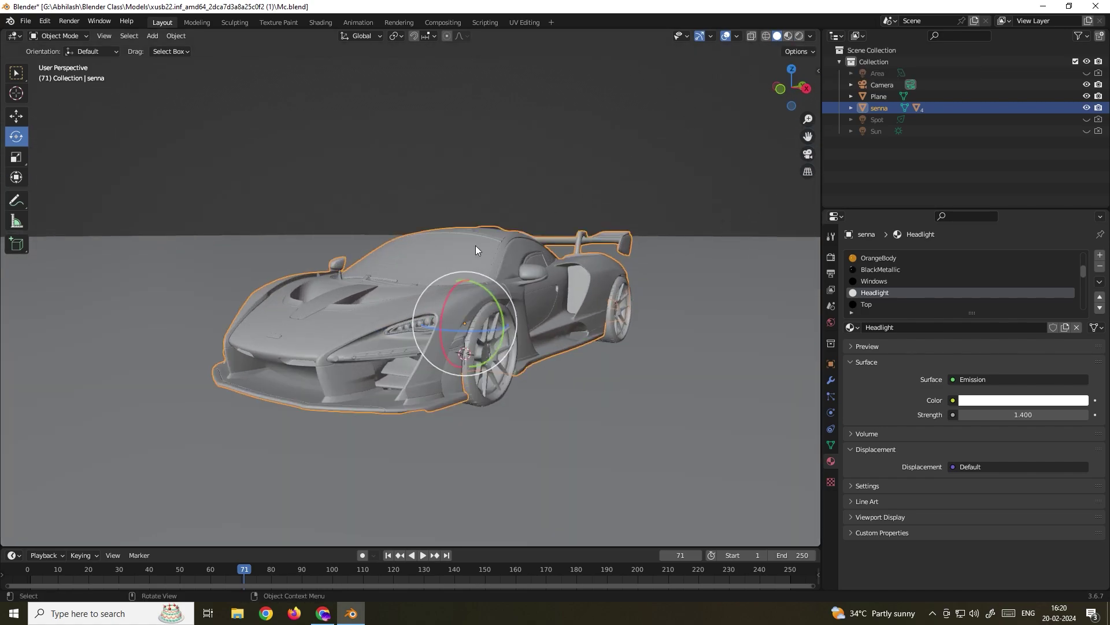
# Step: Switch the viewport to Material Preview and look at the car's orange materials up close
pyautogui.click(792, 39)
pyautogui.moveTo(570, 217)
pyautogui.mouseDown(button='middle')
pyautogui.moveTo(519, 234)
pyautogui.moveTo(595, 379)
pyautogui.moveTo(534, 317)
pyautogui.moveTo(582, 277)
pyautogui.mouseUp(button='middle')
pyautogui.scroll(2, 595, 379)
pyautogui.scroll(-4, 549, 298)
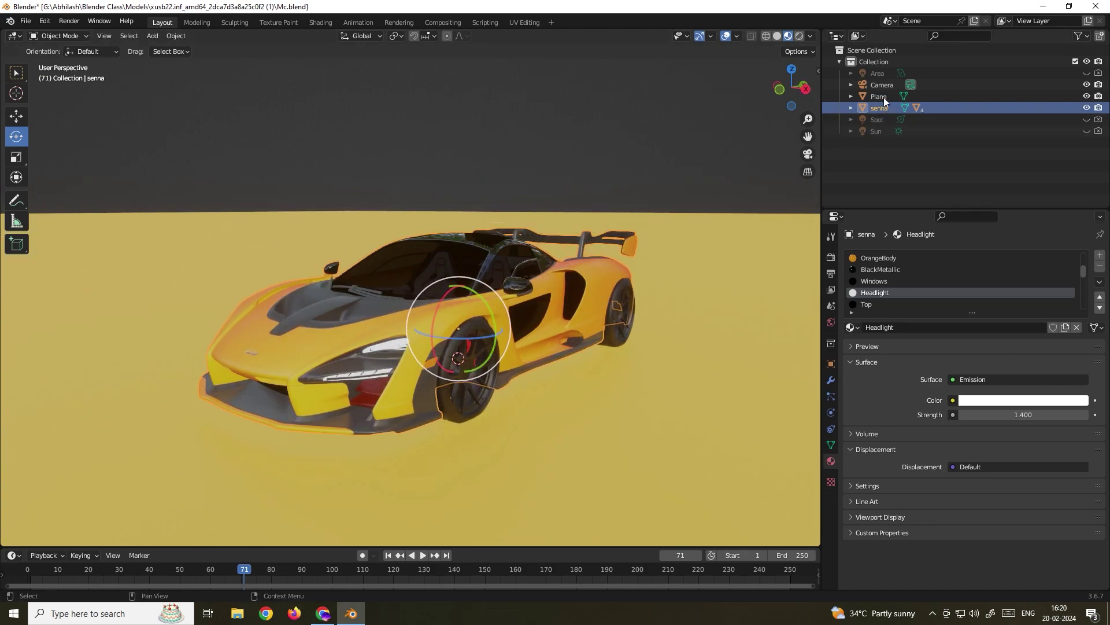
# Step: Check the Area, Spot and Sun light settings, then select the camera and bring up the Render menu
pyautogui.click(879, 74)
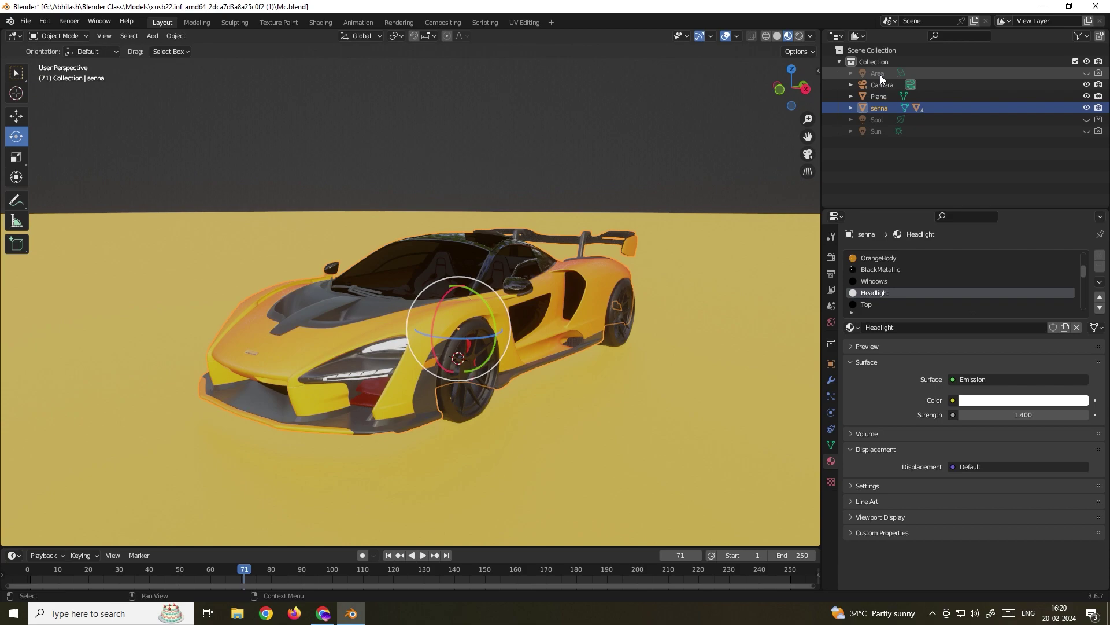
pyautogui.click(877, 119)
pyautogui.click(876, 132)
pyautogui.scroll(-2, 526, 200)
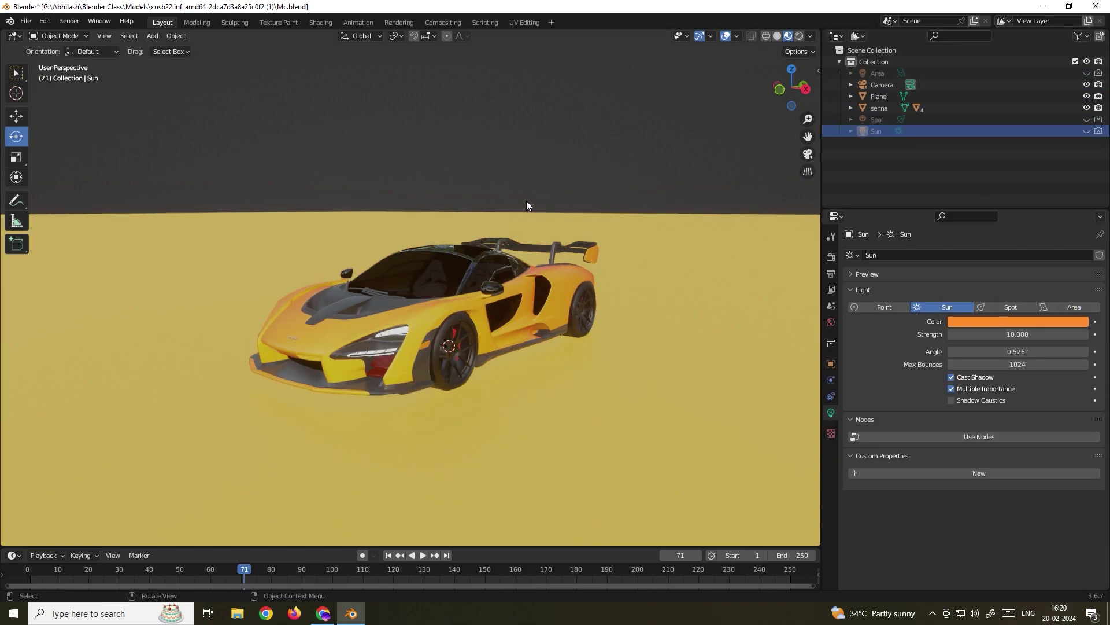
pyautogui.scroll(-1, 488, 216)
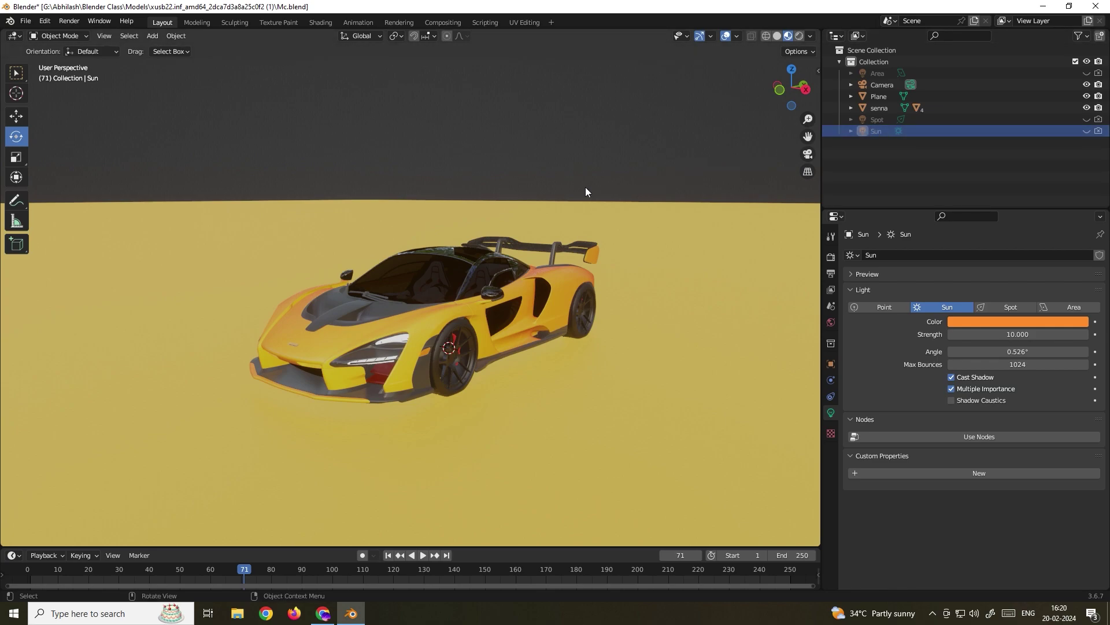
pyautogui.scroll(-3, 586, 186)
pyautogui.click(203, 307)
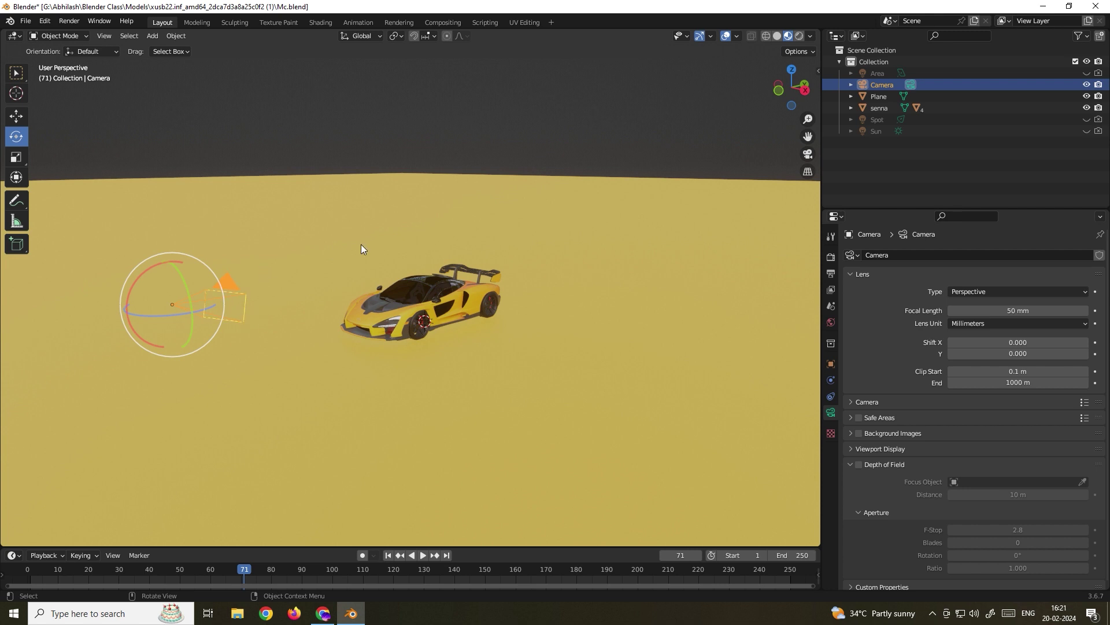
pyautogui.click(70, 22)
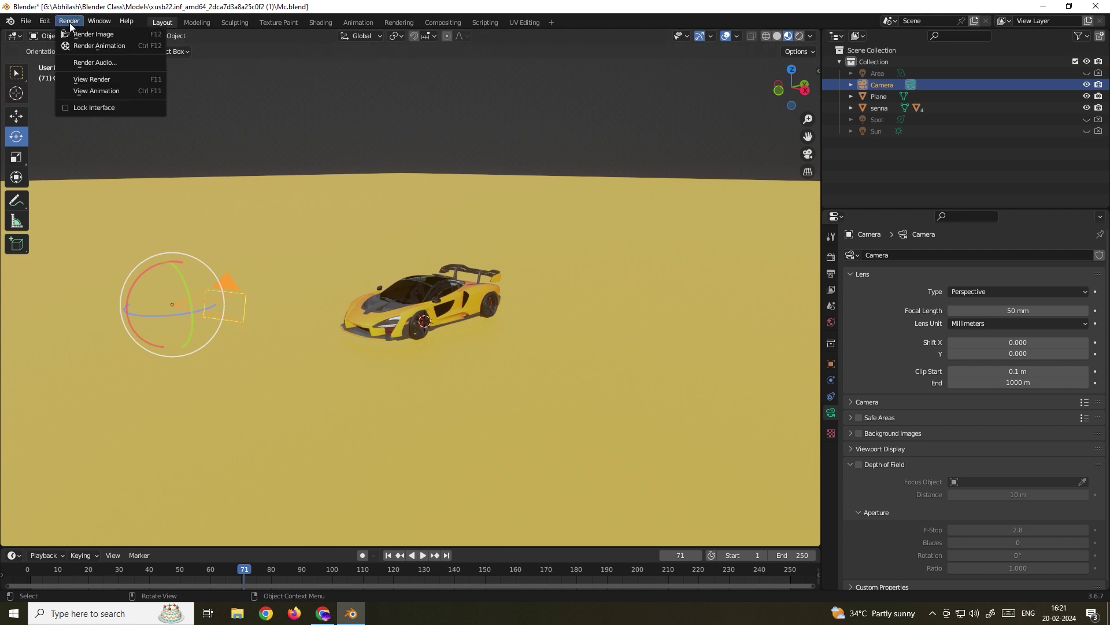
# Step: Render a still image of frame 71 showing the glowing headlights, then close the render window
pyautogui.click(110, 33)
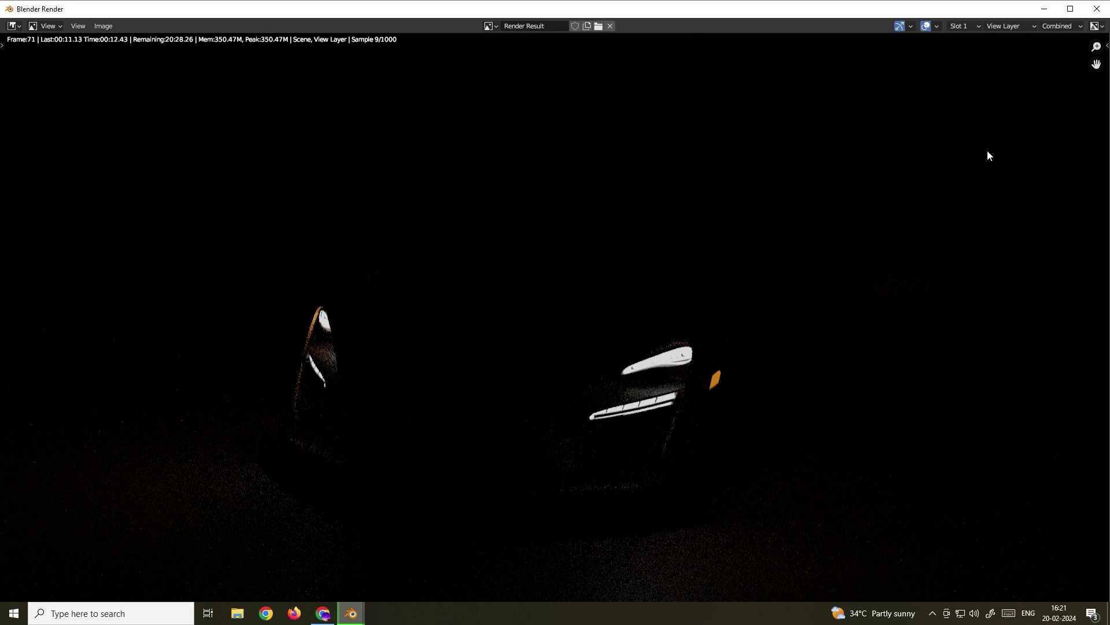
pyautogui.click(1088, 12)
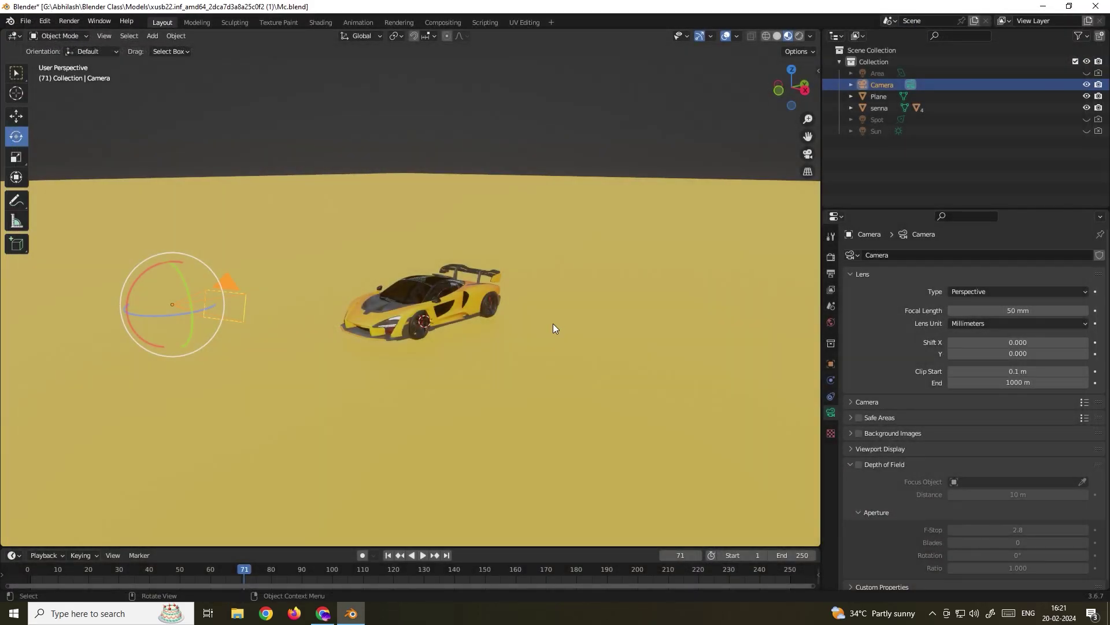
# Step: Select the car and review its BlackMetallic shader, ending on Headlight's white emission at strength 1.400
pyautogui.scroll(2, 457, 327)
pyautogui.scroll(3, 457, 334)
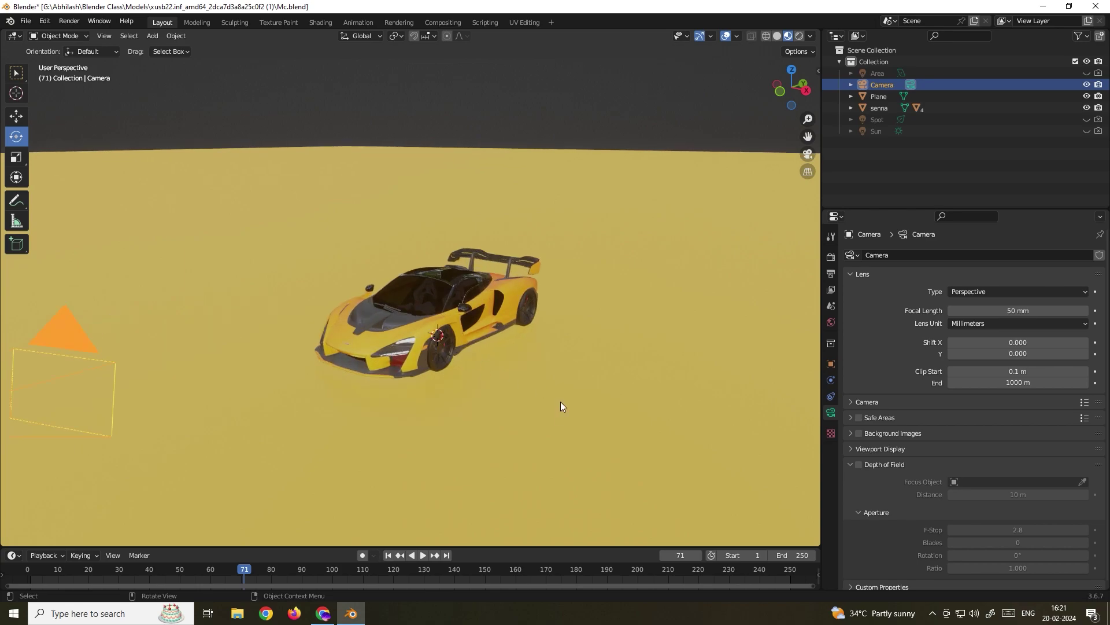
pyautogui.scroll(4, 406, 367)
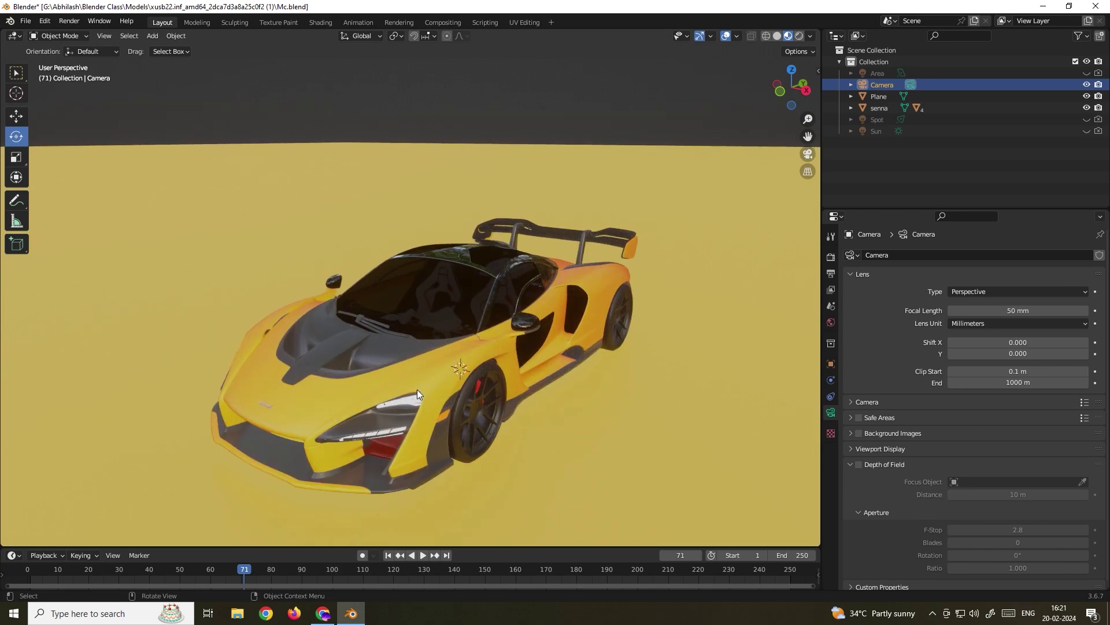
pyautogui.click(417, 390)
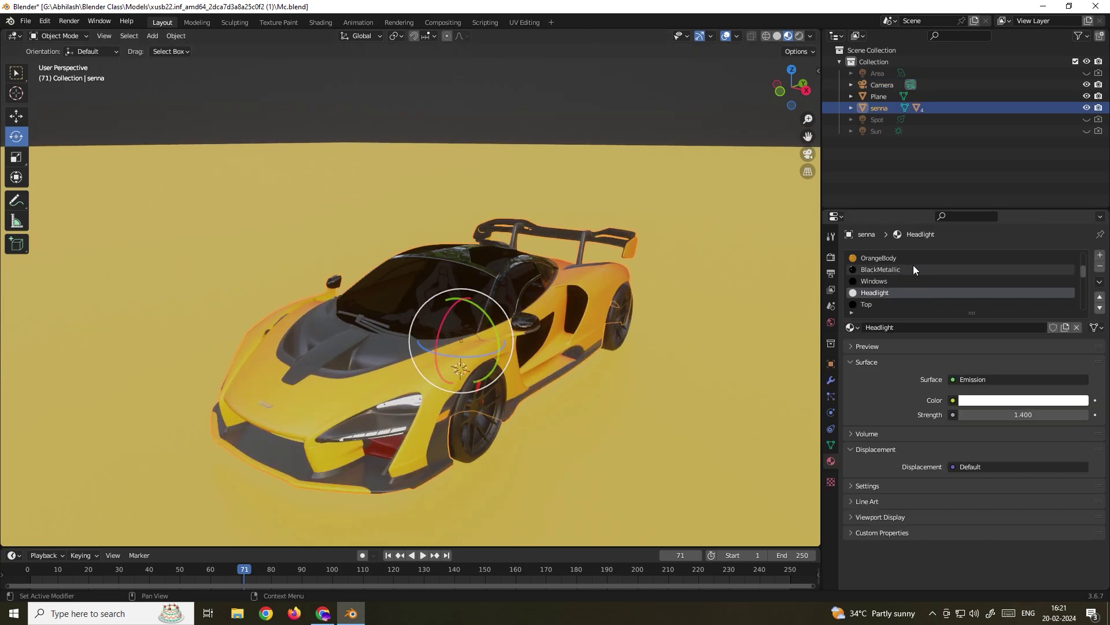
pyautogui.scroll(1, 914, 265)
pyautogui.scroll(-2, 917, 273)
pyautogui.scroll(1, 919, 272)
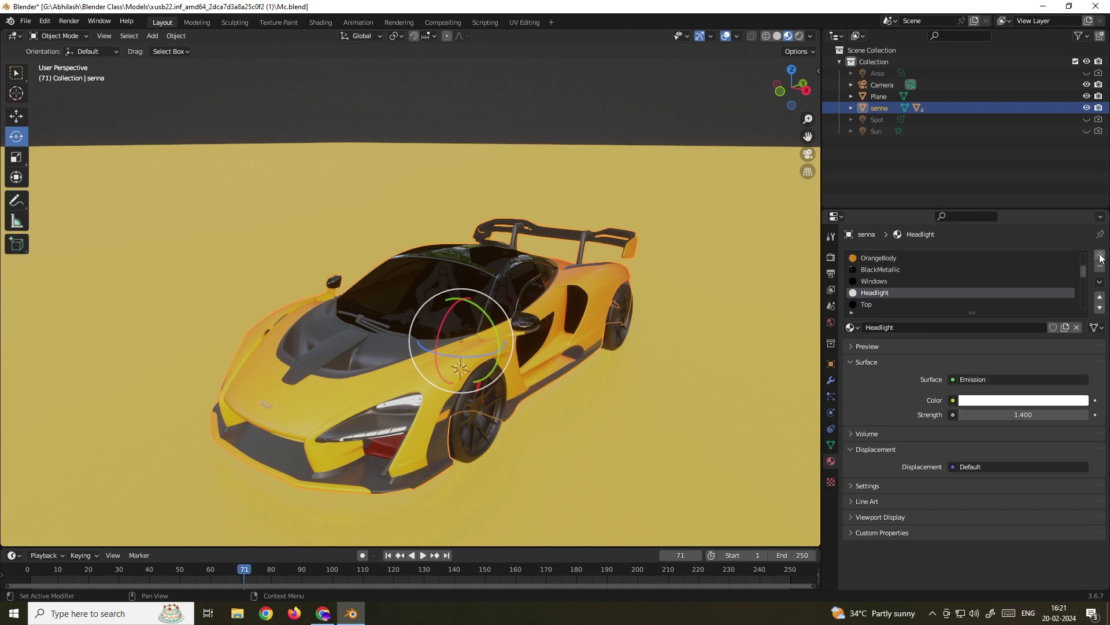
pyautogui.click(902, 271)
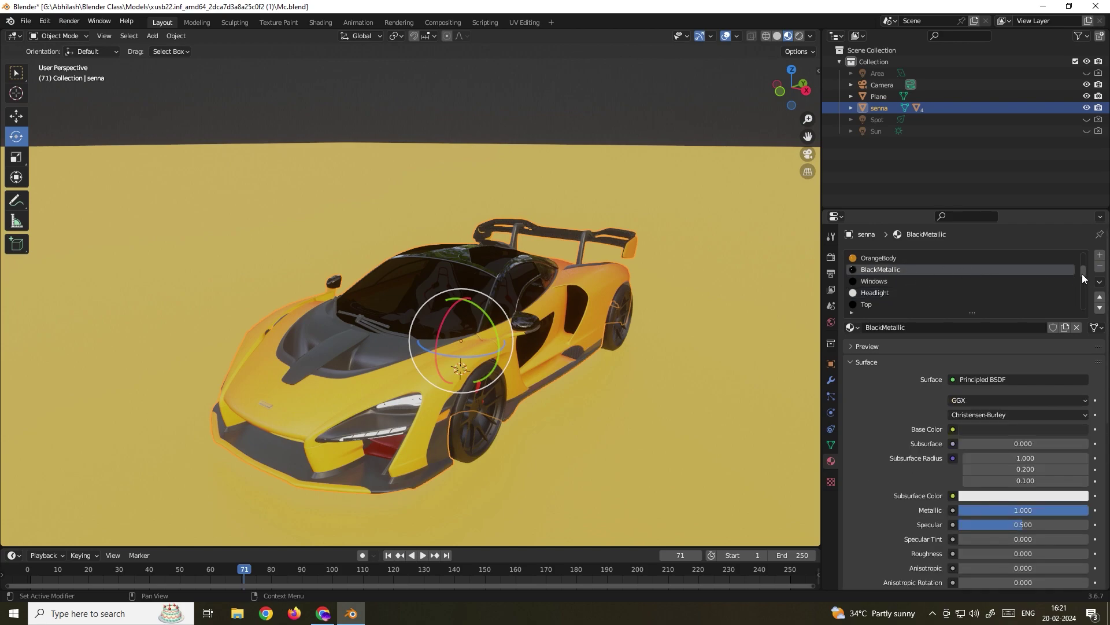
pyautogui.click(989, 377)
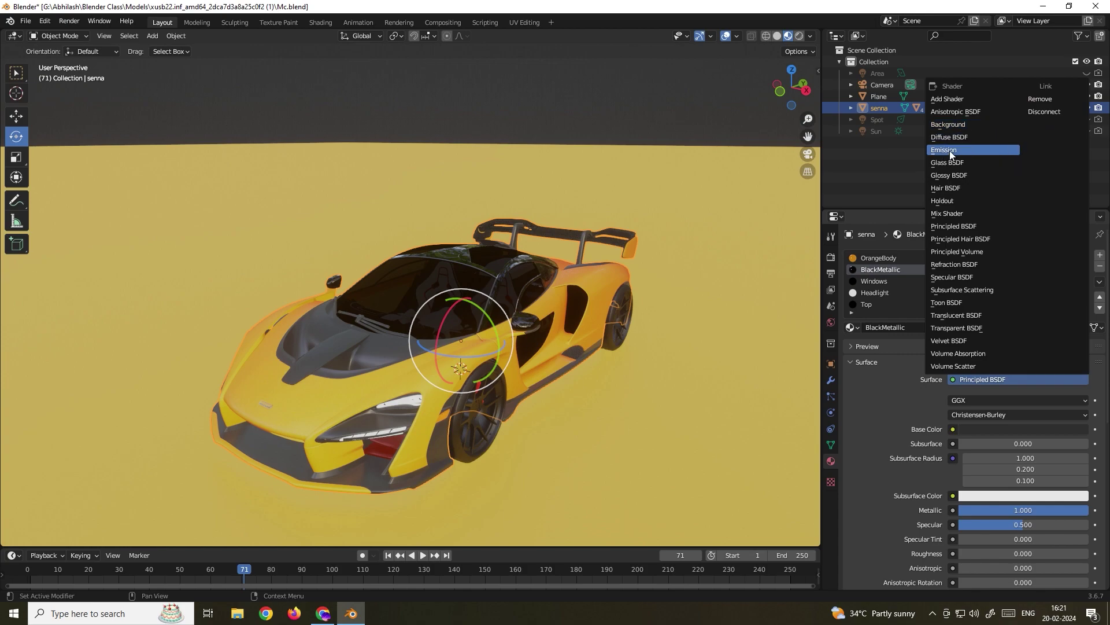
pyautogui.click(874, 292)
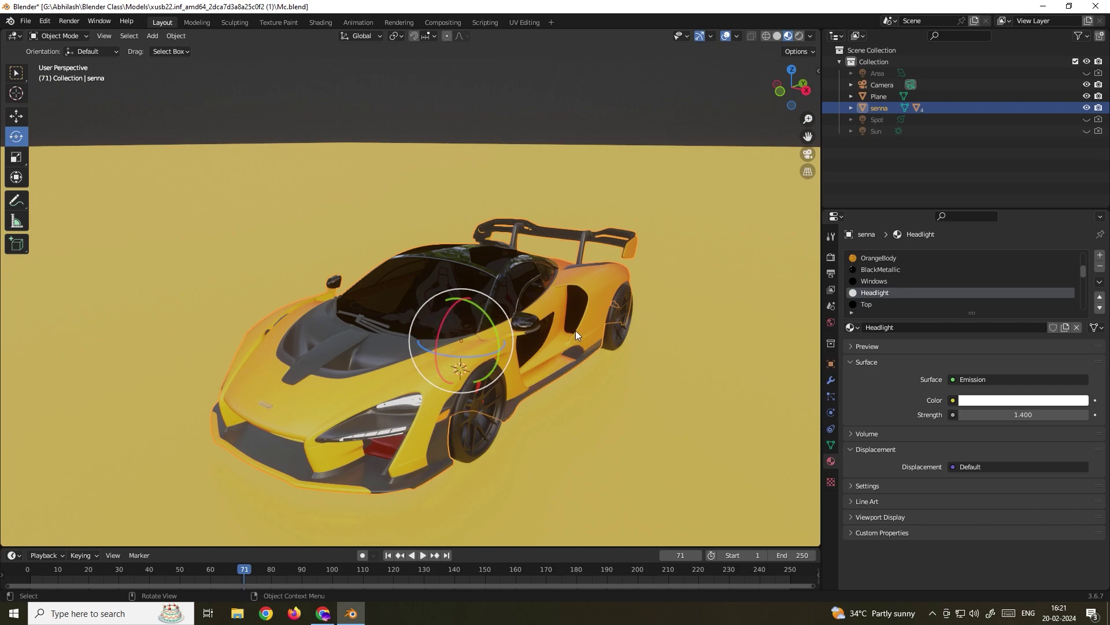
# Step: Enable the Spot light's viewport and render visibility, showing its 1003.9 W, 74.9° cone
pyautogui.scroll(-5, 576, 334)
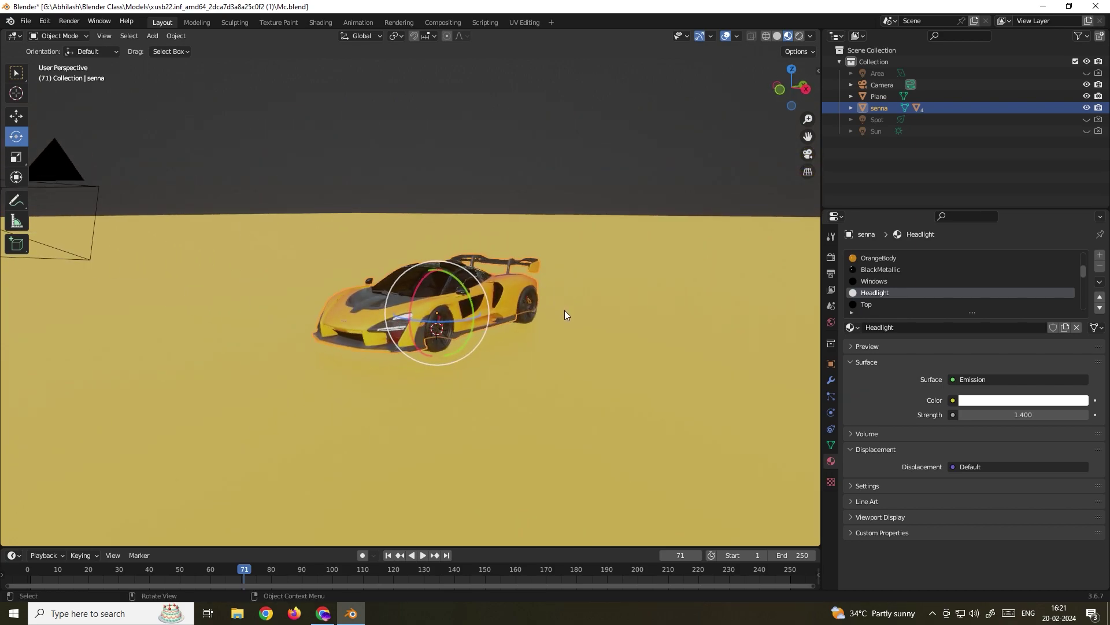
pyautogui.moveTo(608, 304); pyautogui.dragTo(607, 323, button='middle')
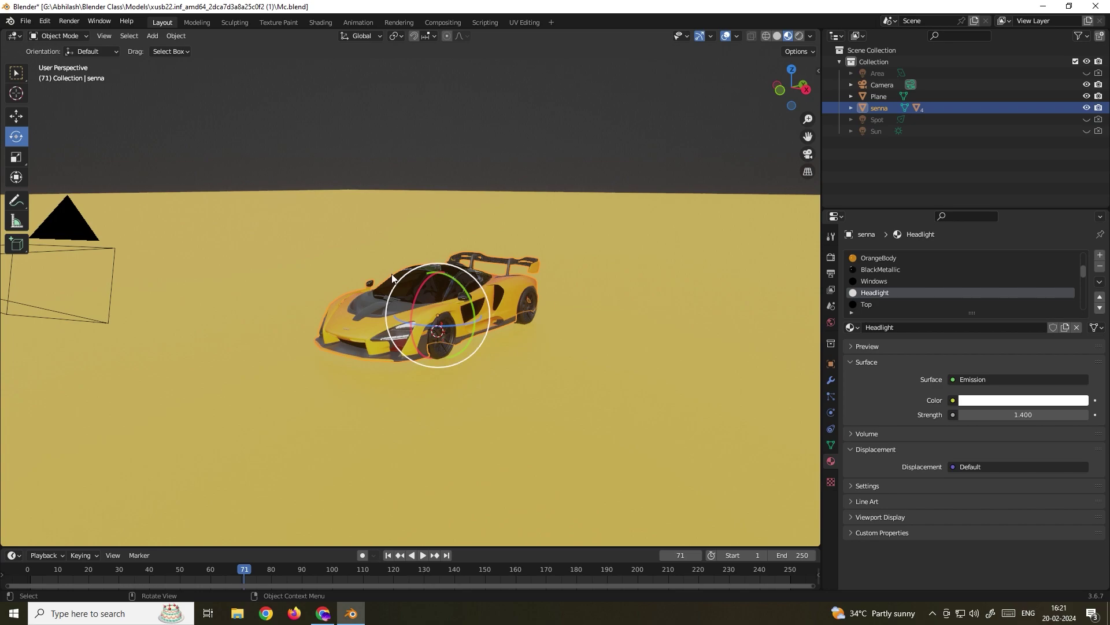
pyautogui.moveTo(393, 278); pyautogui.dragTo(401, 261, button='middle')
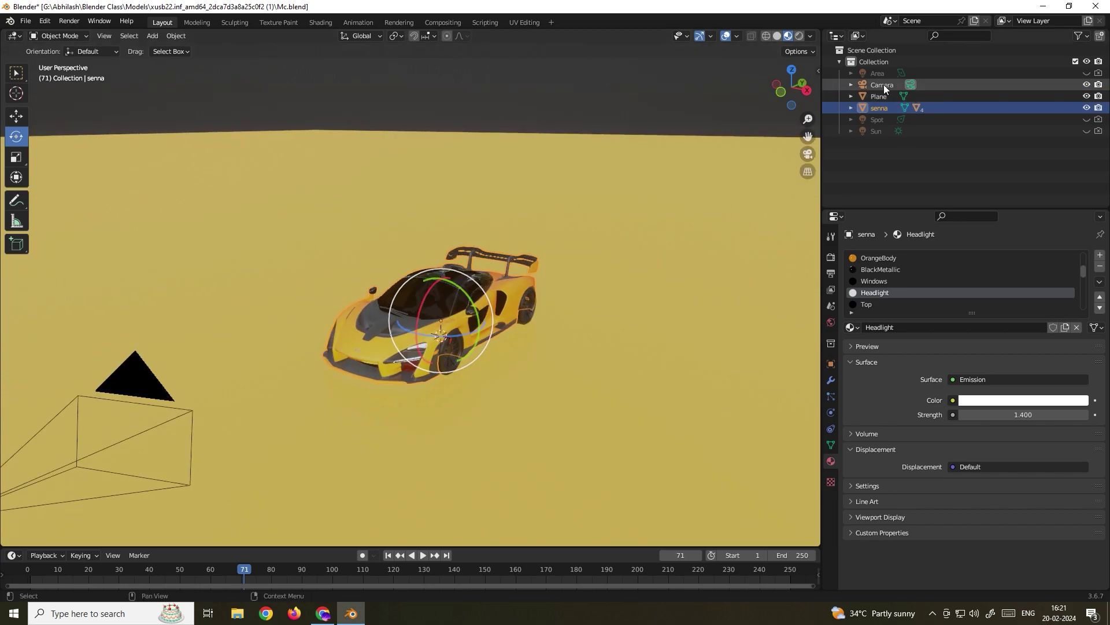
pyautogui.click(878, 119)
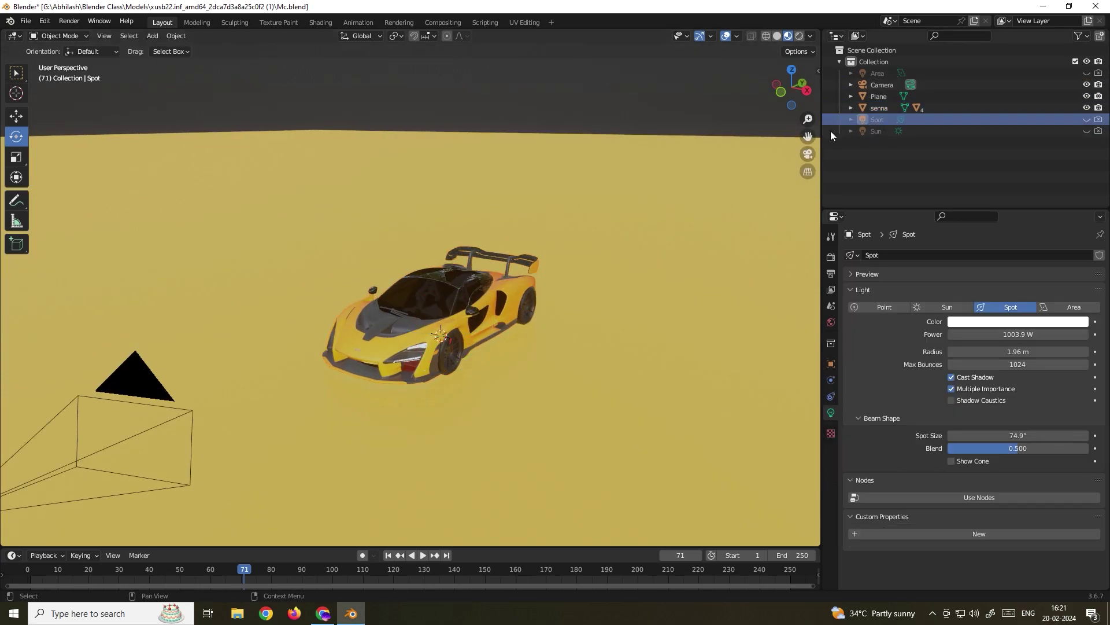
pyautogui.scroll(-2, 487, 255)
pyautogui.click(1086, 119)
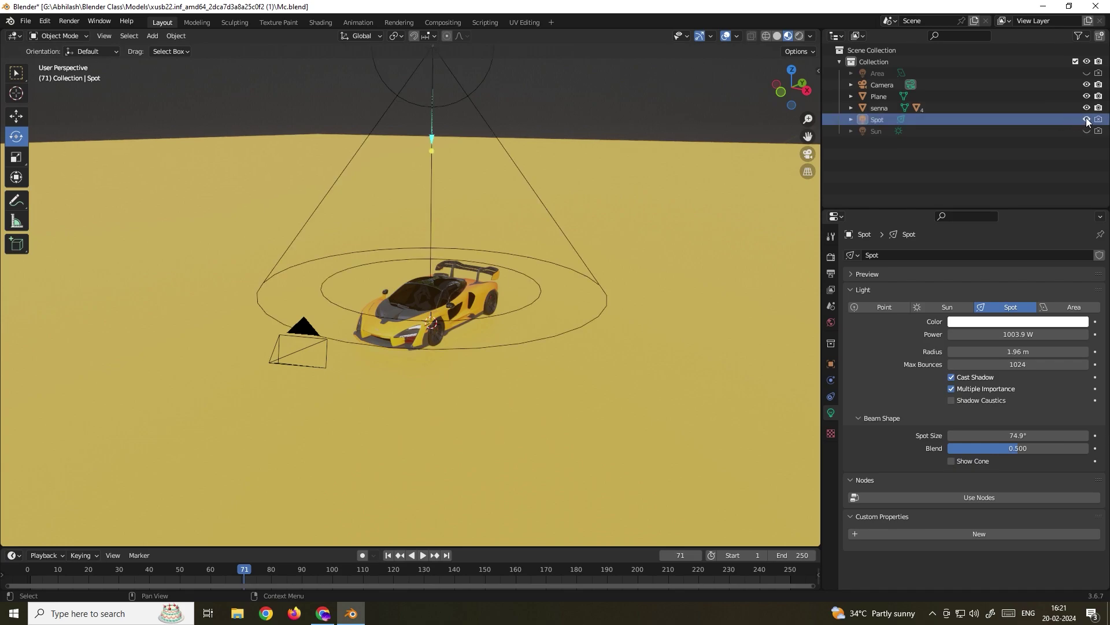
pyautogui.click(1099, 120)
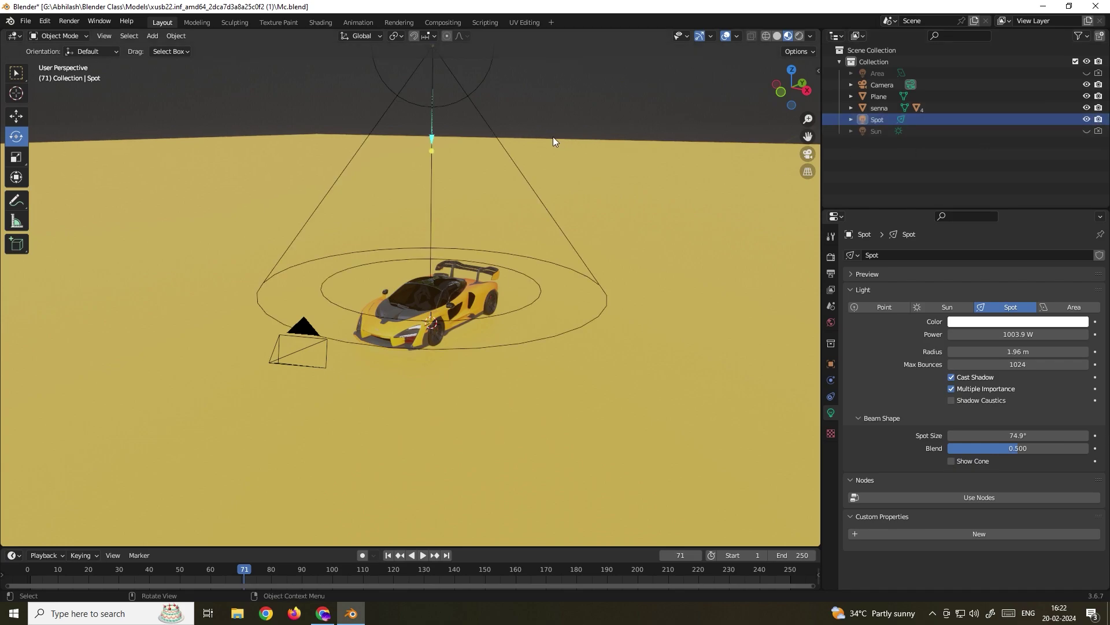
pyautogui.scroll(-2, 444, 130)
# Step: Try a 75° Spot light cone, undo back to 73°, and bring up the Render menu
pyautogui.click(428, 131)
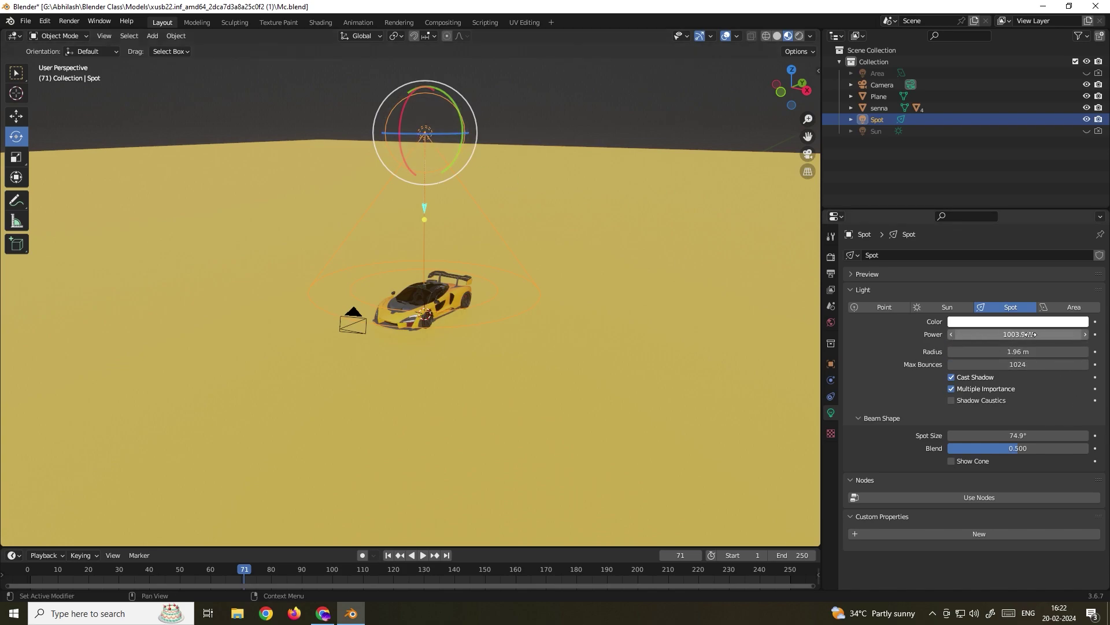
pyautogui.moveTo(960, 435); pyautogui.dragTo(1021, 442)
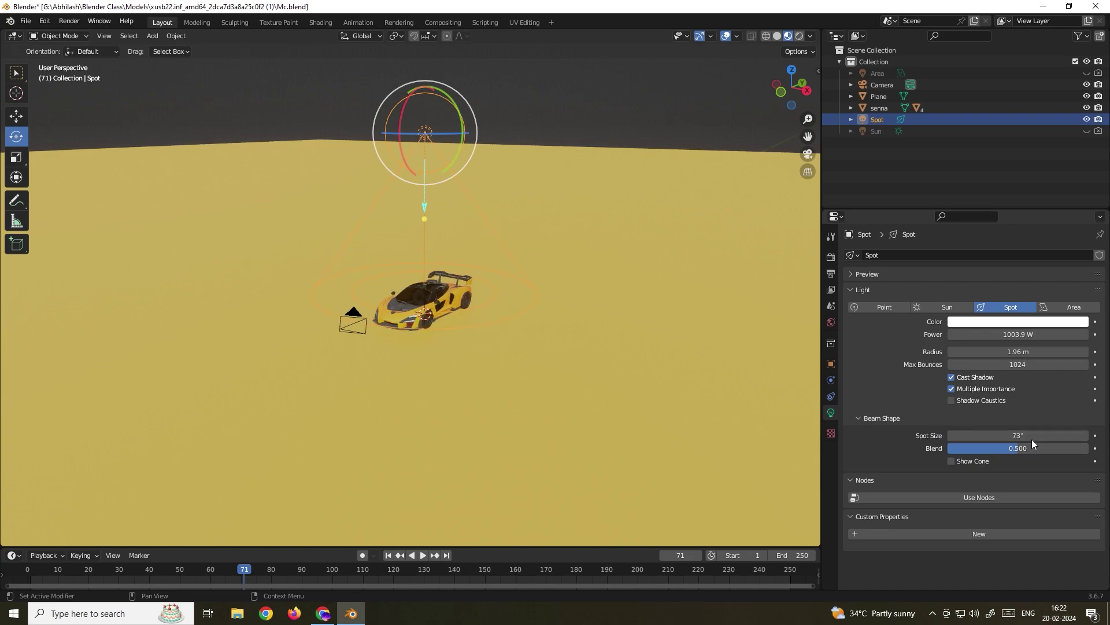
pyautogui.click(1033, 435)
pyautogui.write('75')
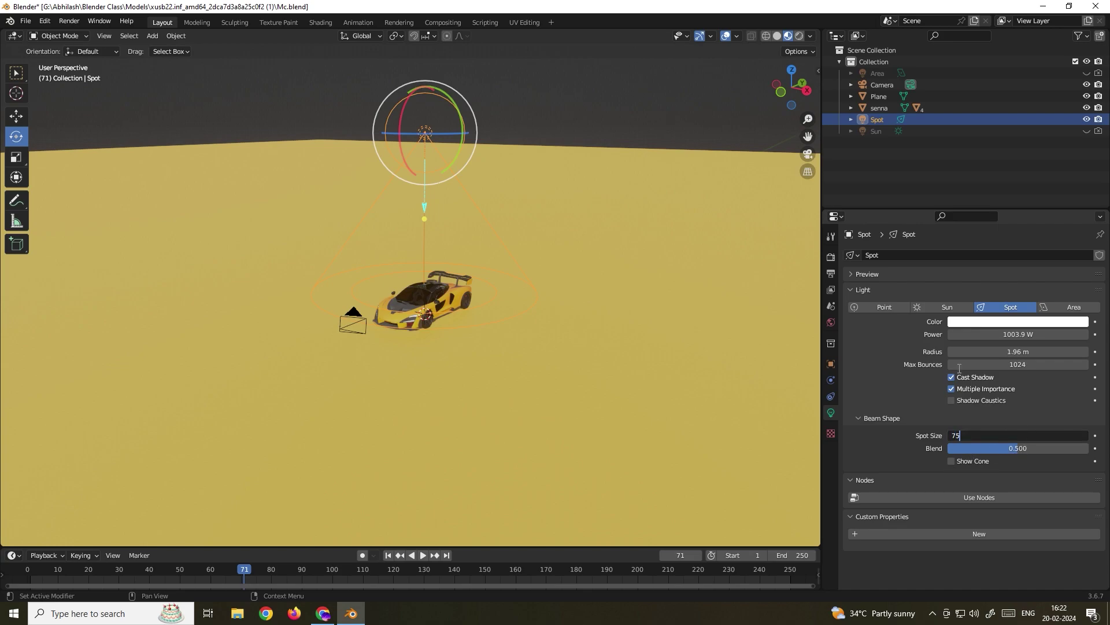
pyautogui.press('Return')
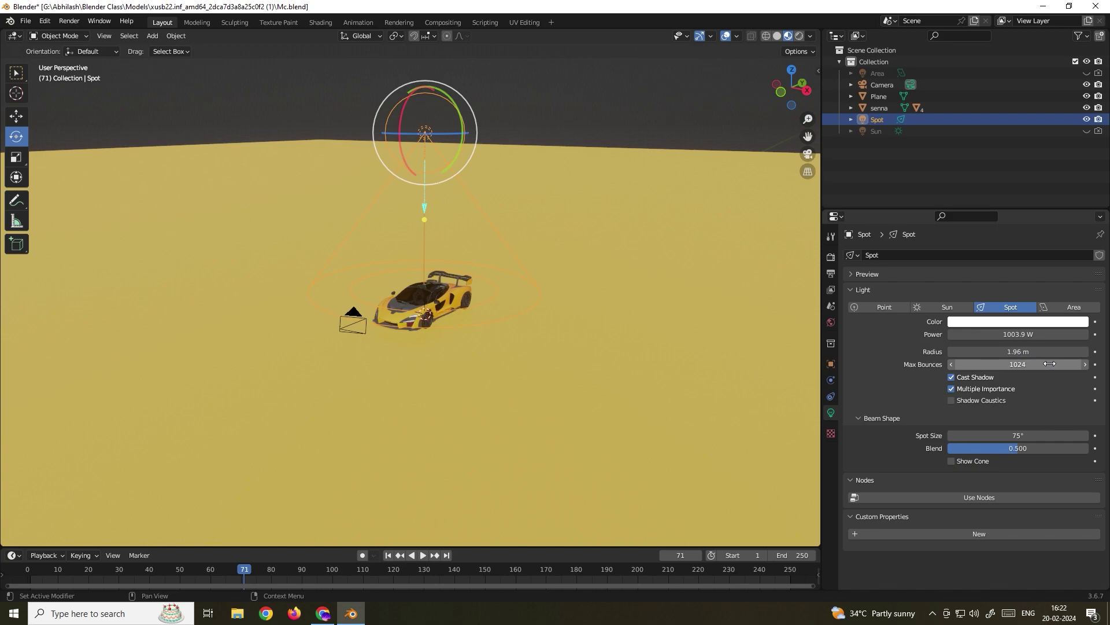
pyautogui.hotkey('ctrl', 'z')
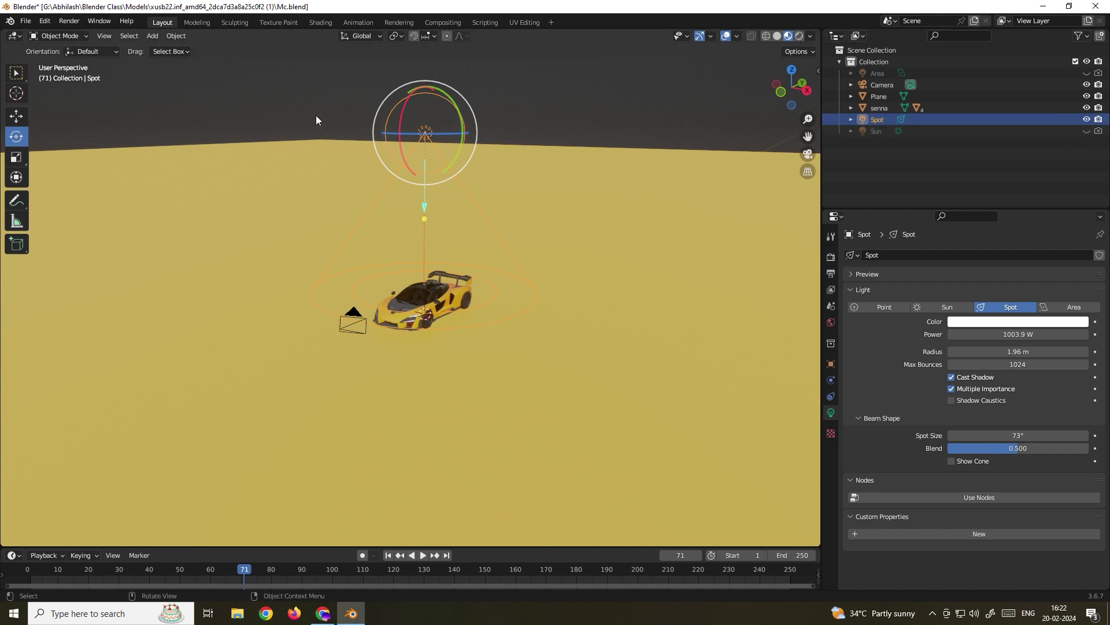
pyautogui.click(69, 21)
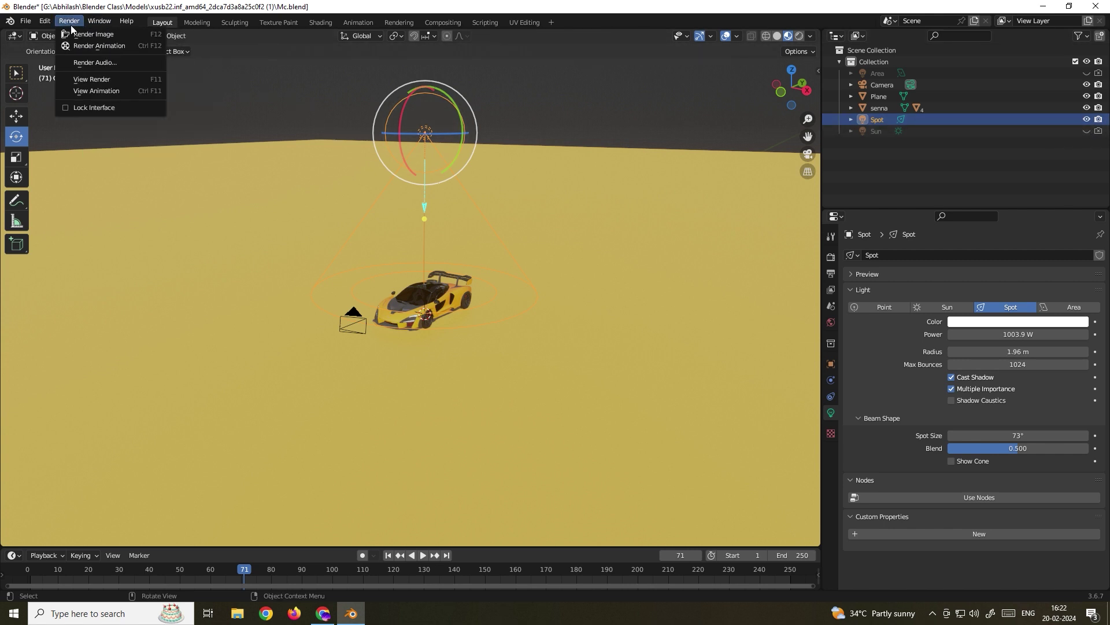
# Step: Render frame 71 to check the spotlit orange car, then close the render window
pyautogui.click(93, 34)
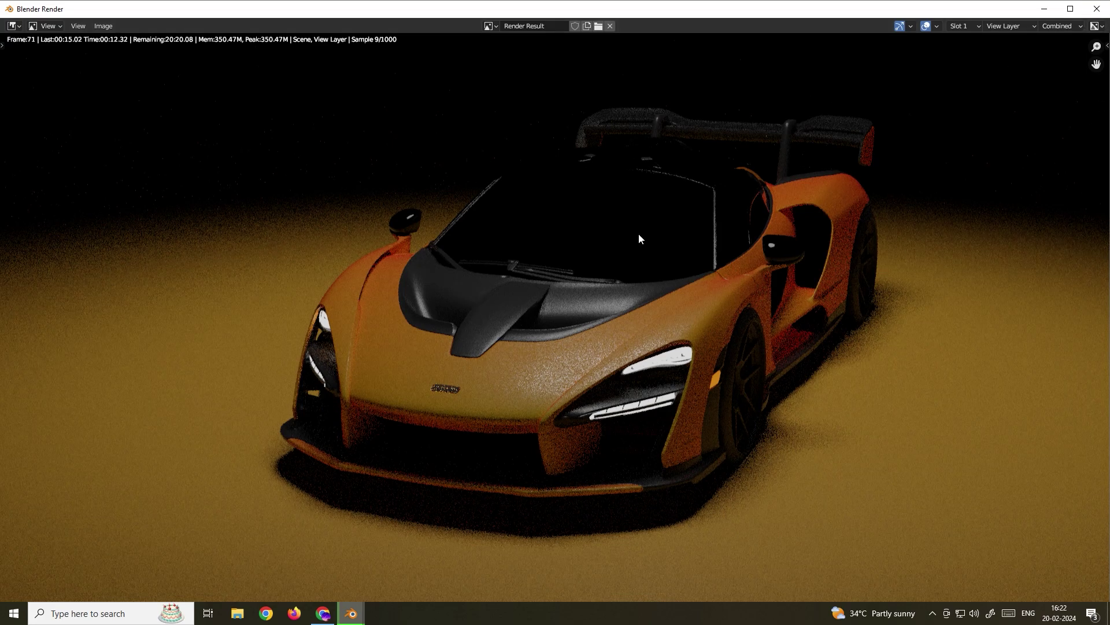
pyautogui.press('Escape')
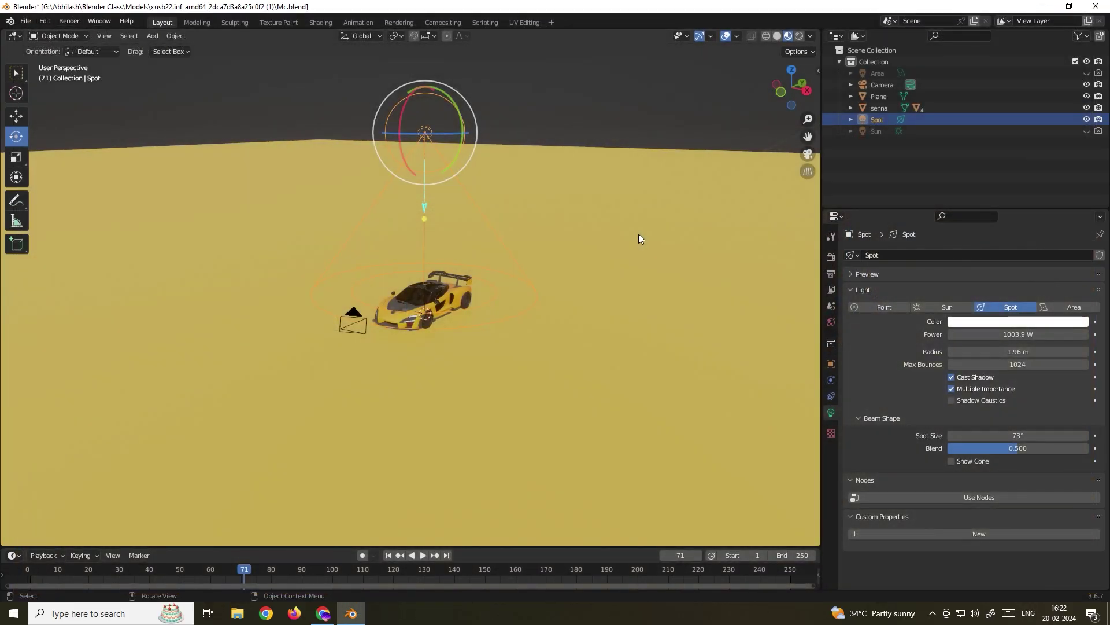
# Step: Set the Cycles render device to GPU Compute in Render Properties
pyautogui.click(835, 237)
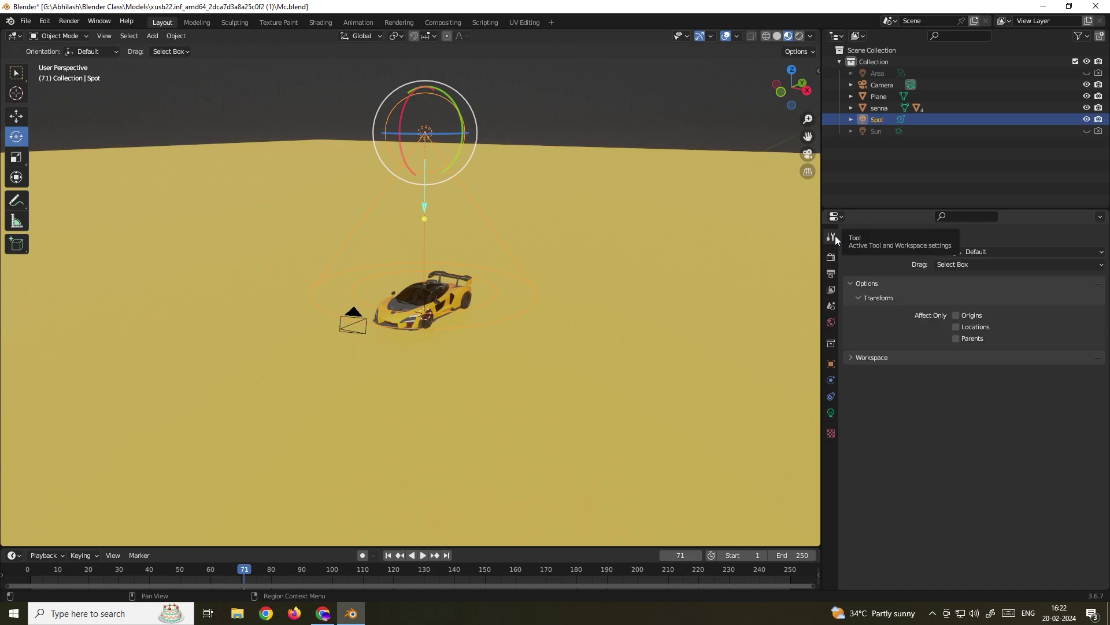
pyautogui.click(831, 256)
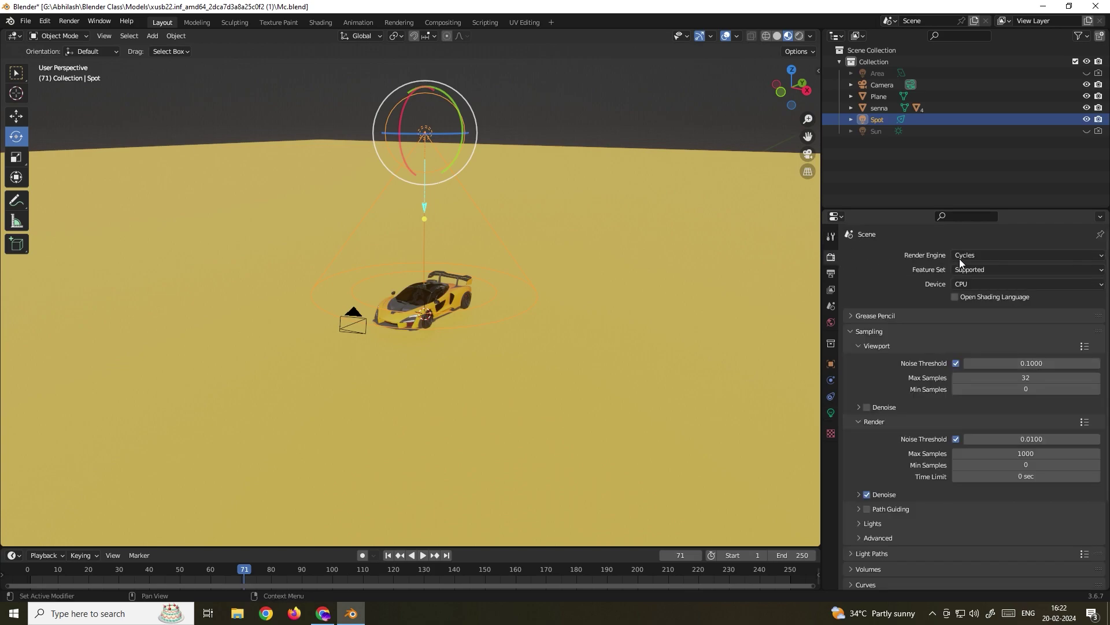
pyautogui.click(971, 282)
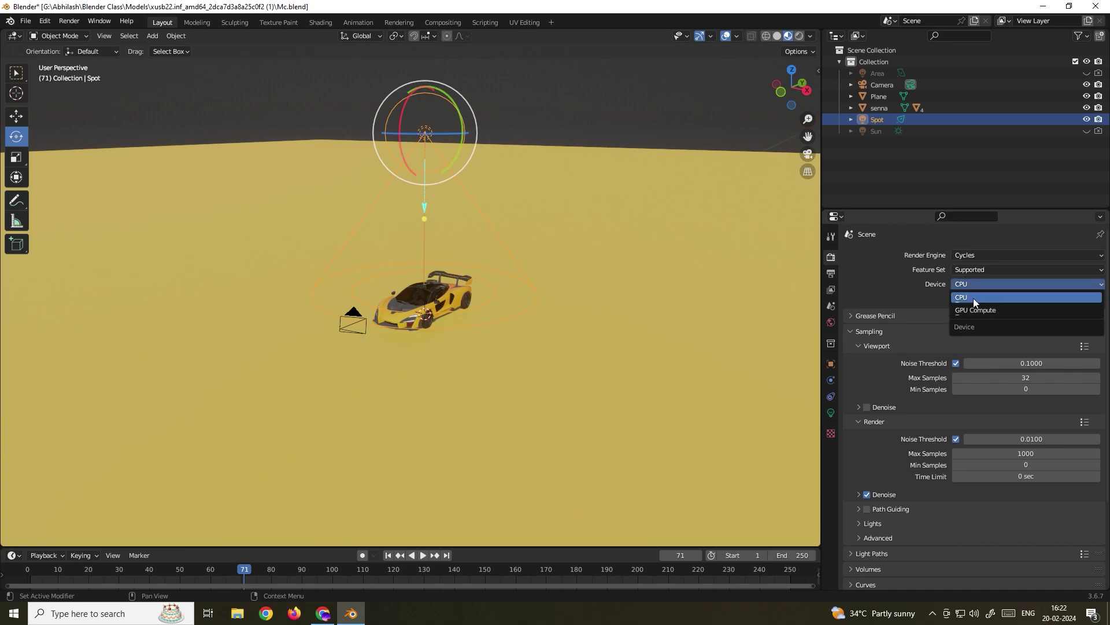
pyautogui.click(969, 310)
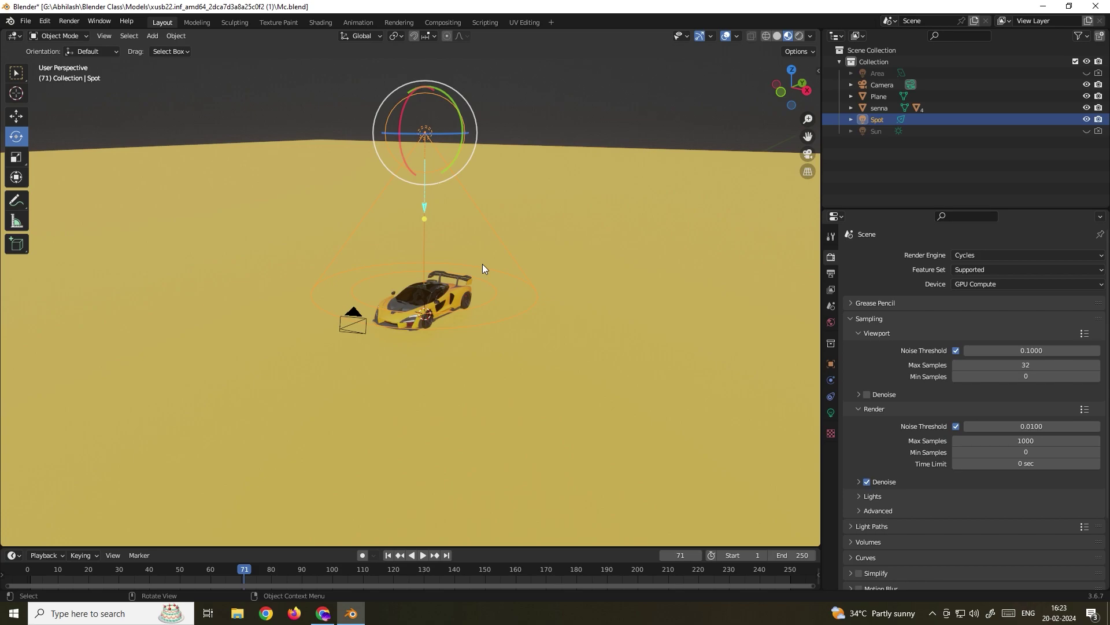
pyautogui.click(974, 283)
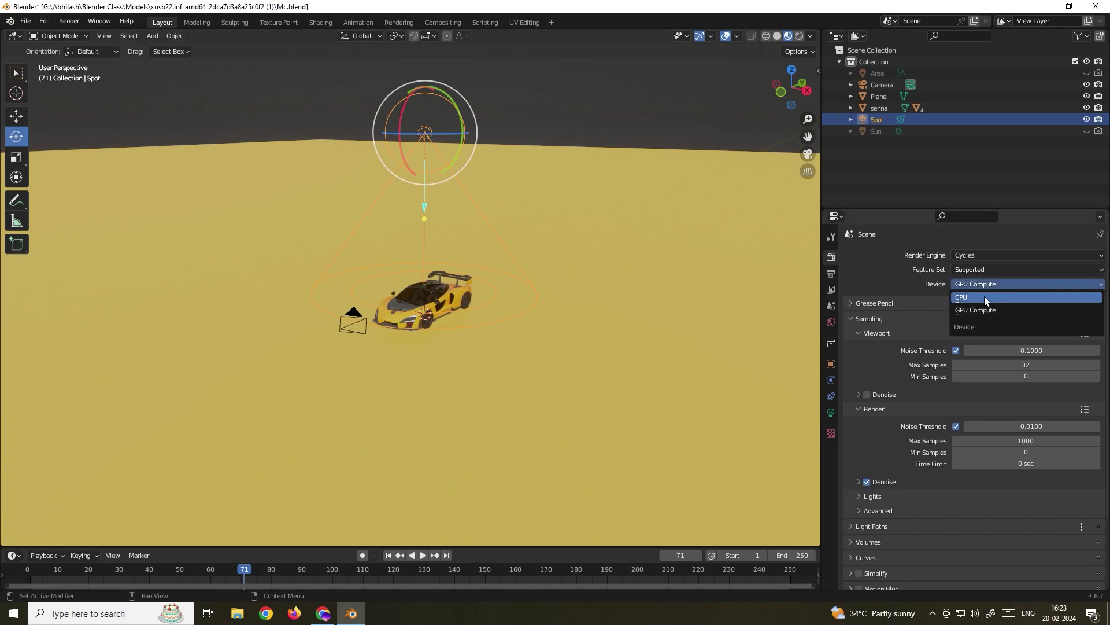
pyautogui.click(931, 286)
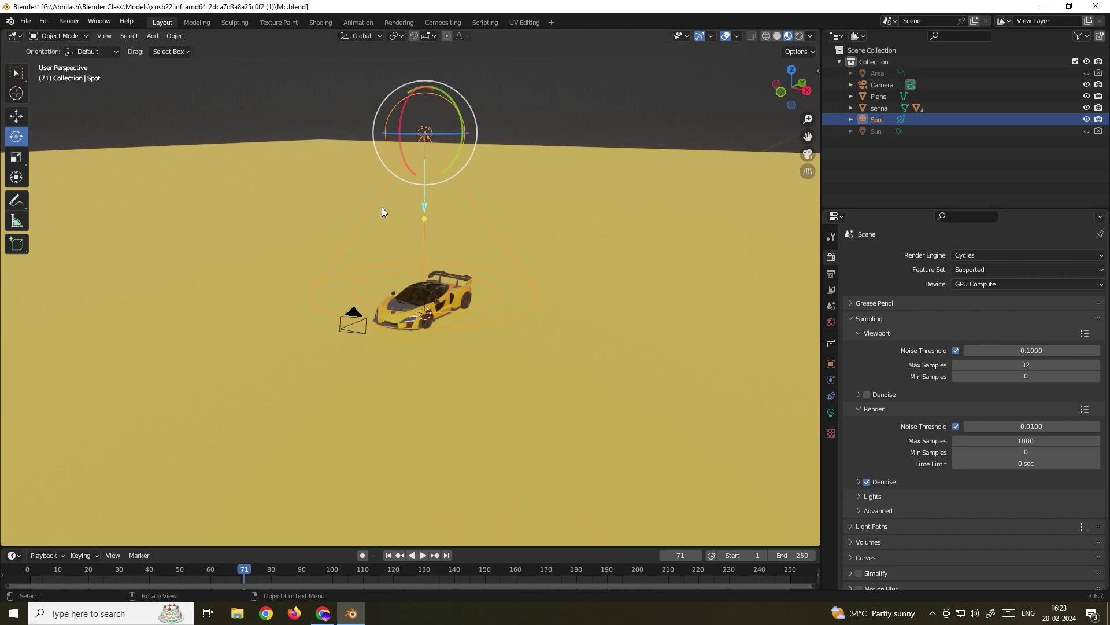
pyautogui.click(44, 23)
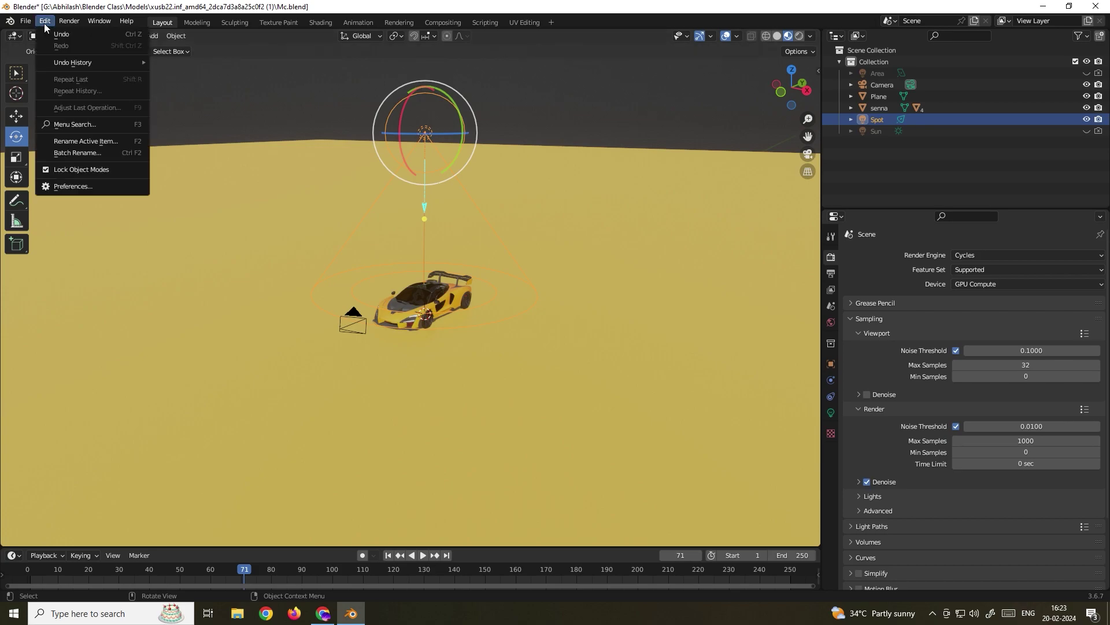
pyautogui.click(82, 188)
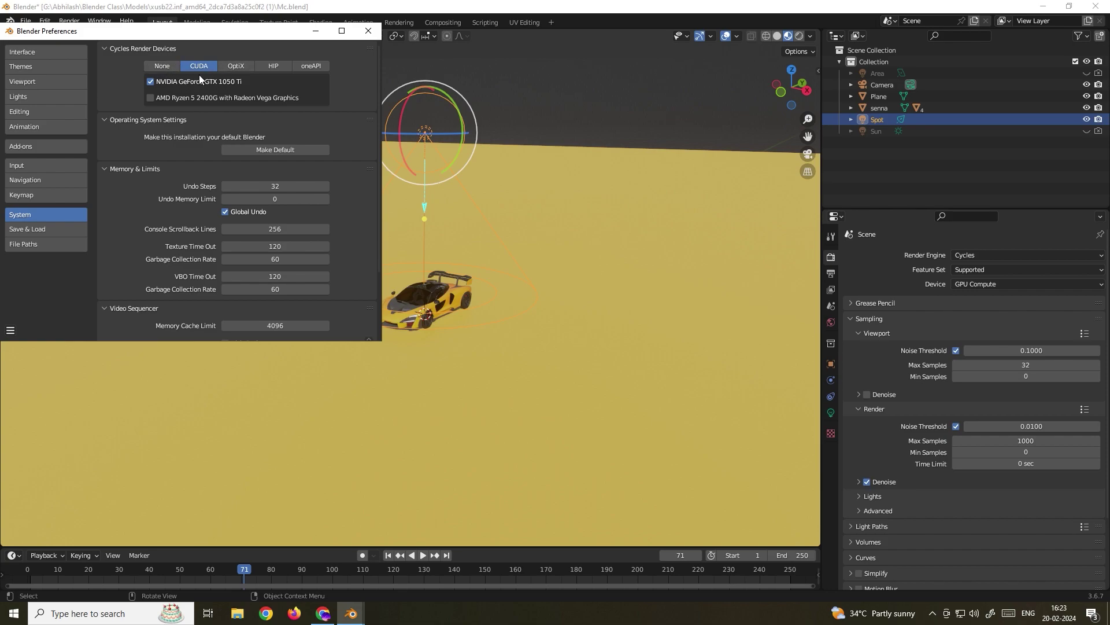
pyautogui.click(275, 64)
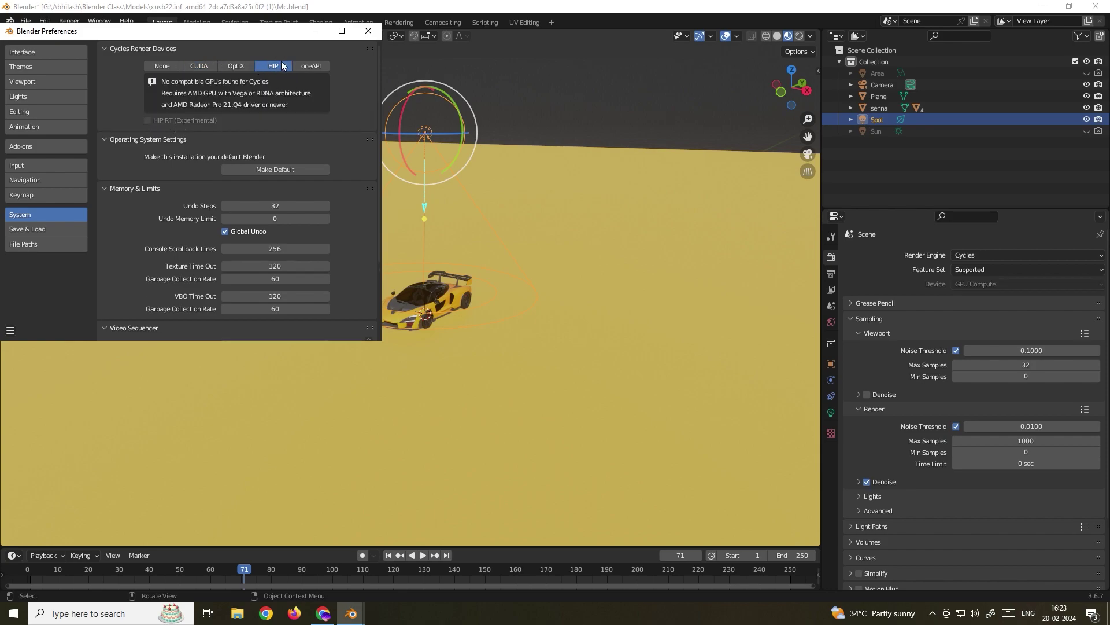
pyautogui.click(206, 66)
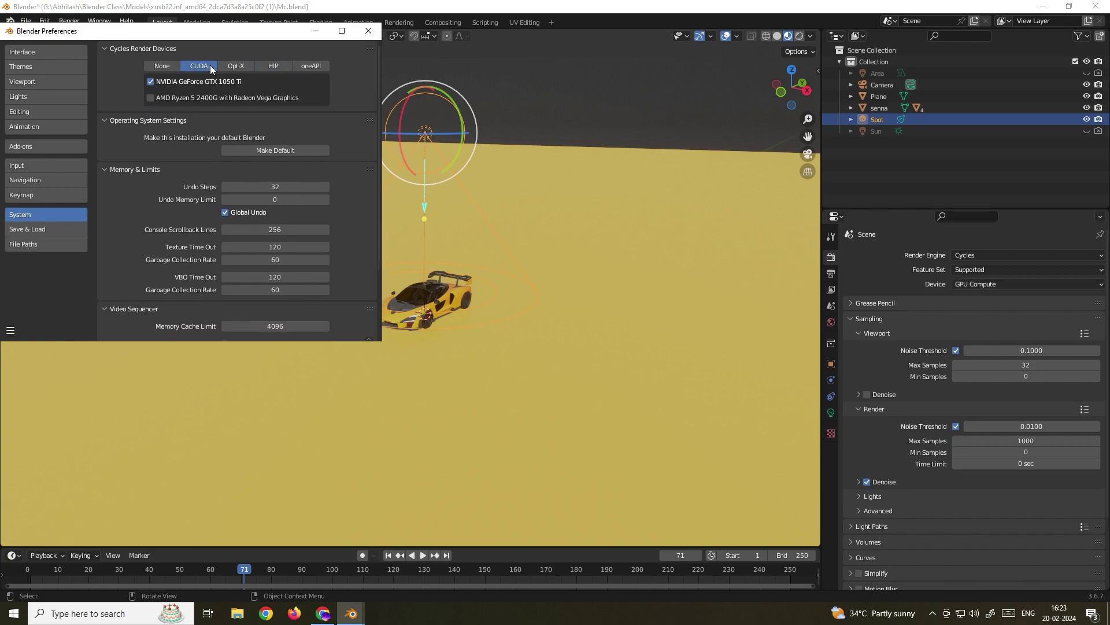
pyautogui.click(369, 32)
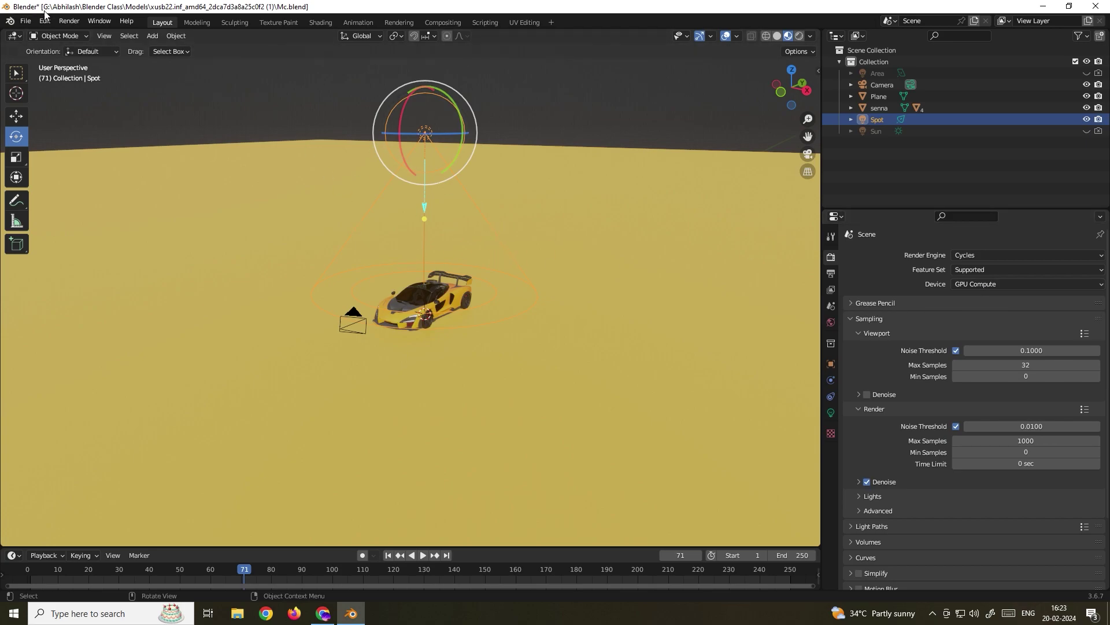
pyautogui.click(69, 21)
# Step: Render frame 71 on the GPU, close the result, then open and dismiss the Add menu
pyautogui.click(81, 33)
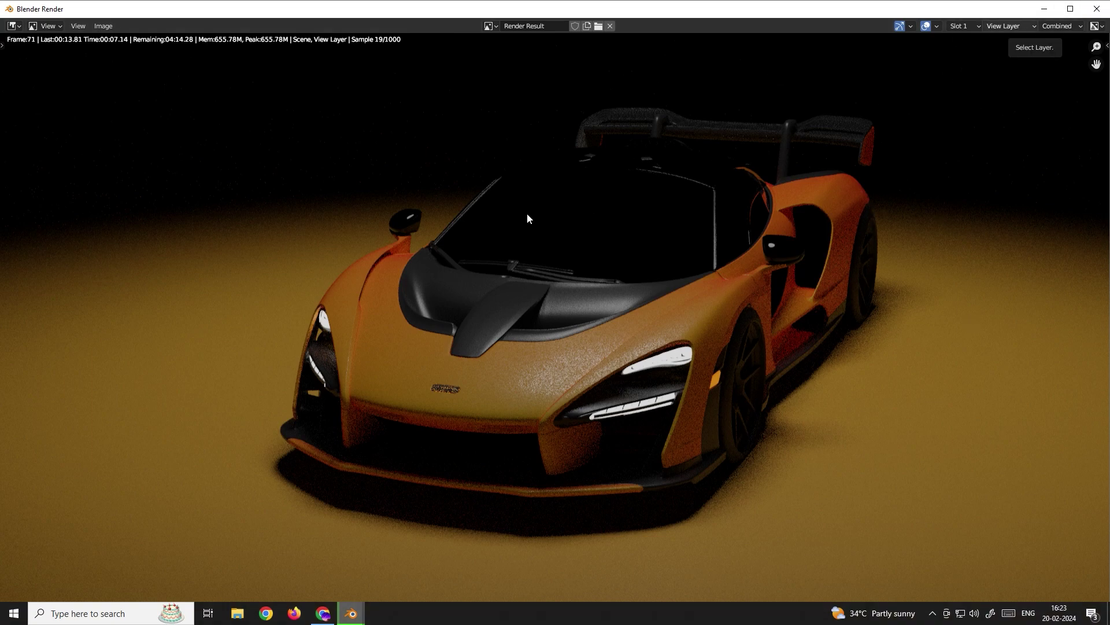
pyautogui.press('Escape')
pyautogui.hotkey('shift', 'a')
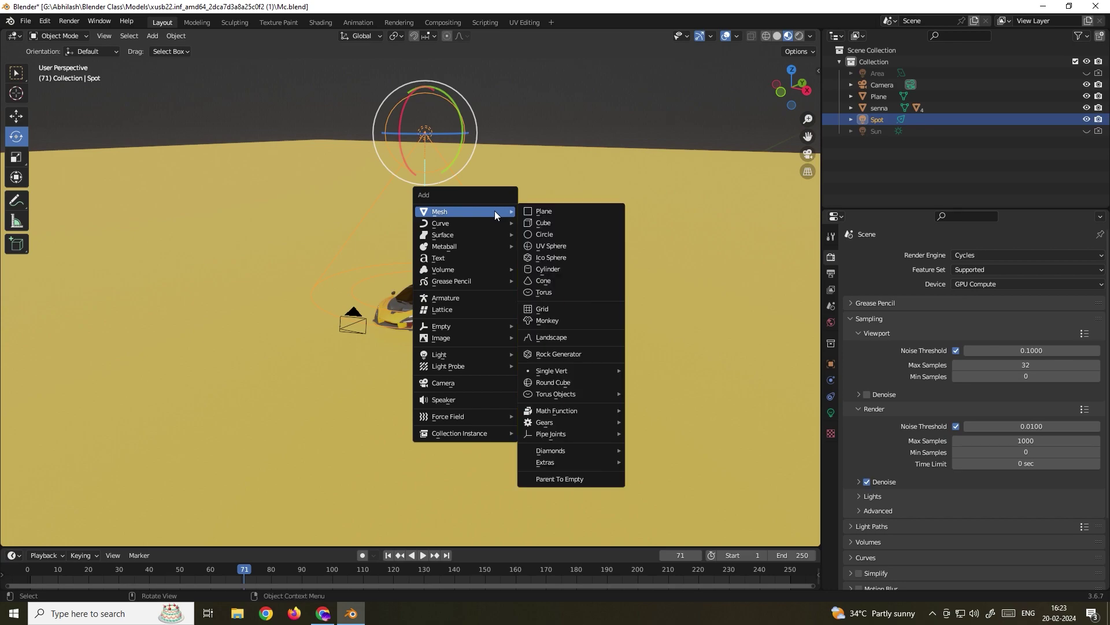
pyautogui.moveTo(462, 355)
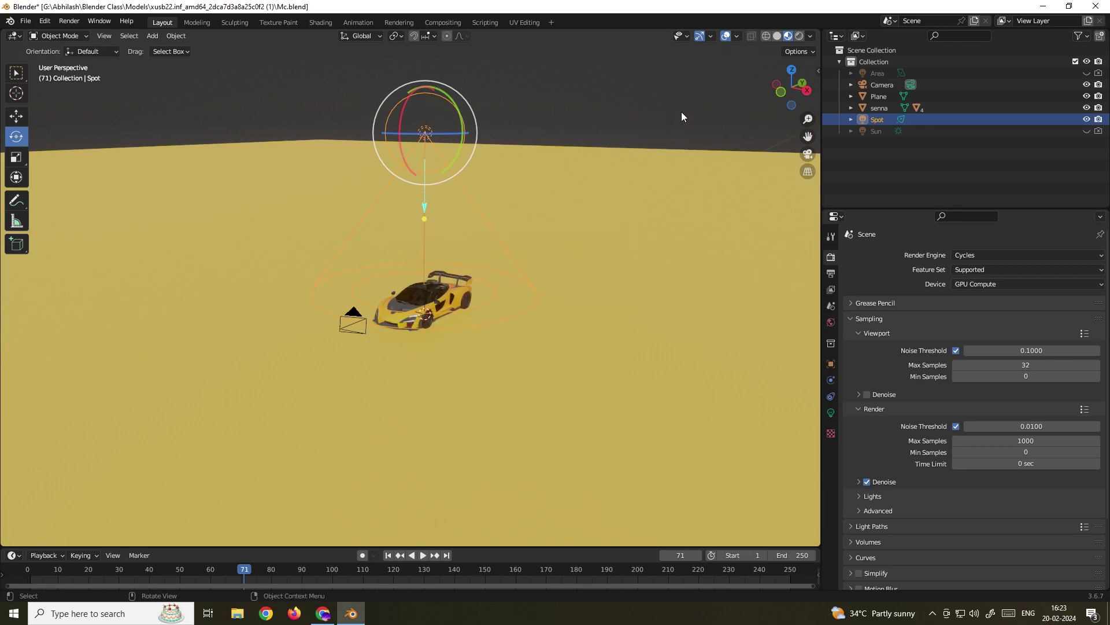
# Step: Enable the Area light, set its power to 300 W, and render a preview with F12
pyautogui.click(878, 74)
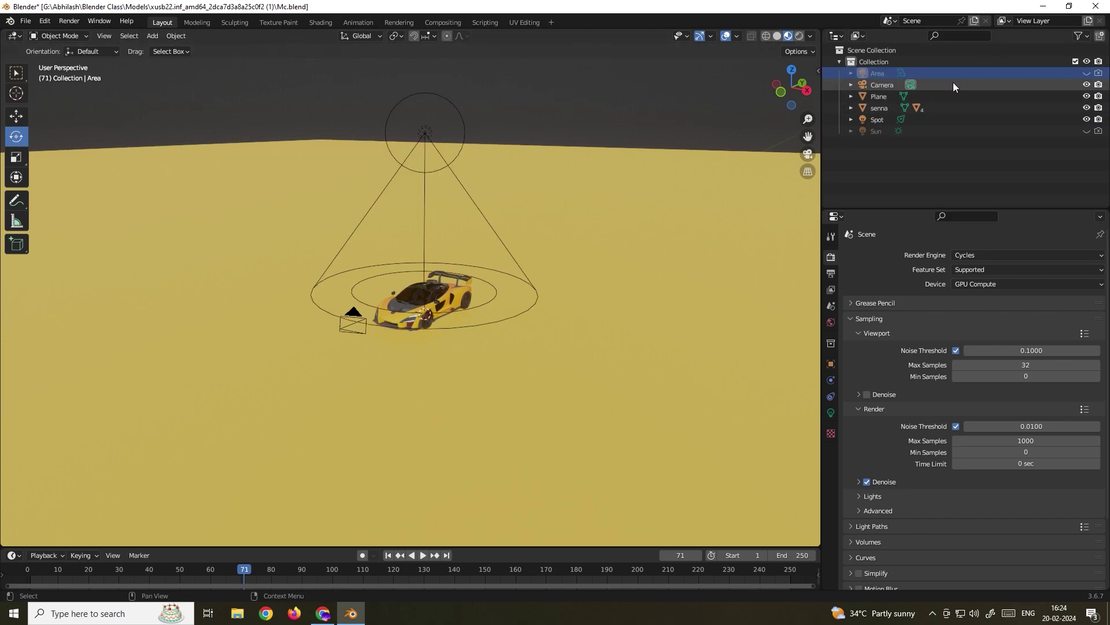
pyautogui.click(1087, 73)
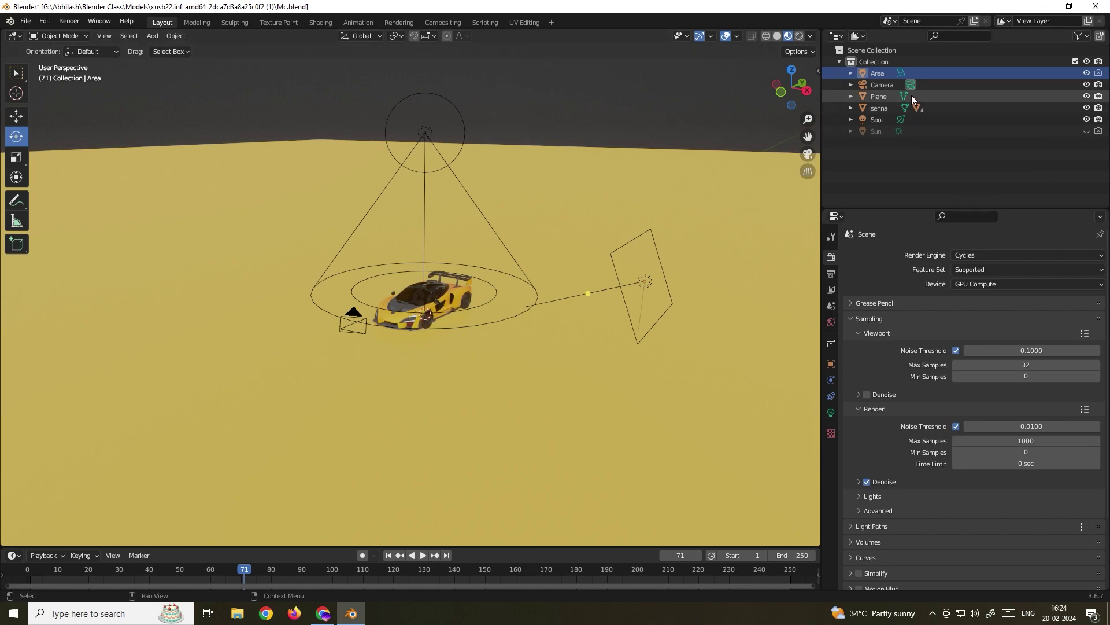
pyautogui.click(883, 75)
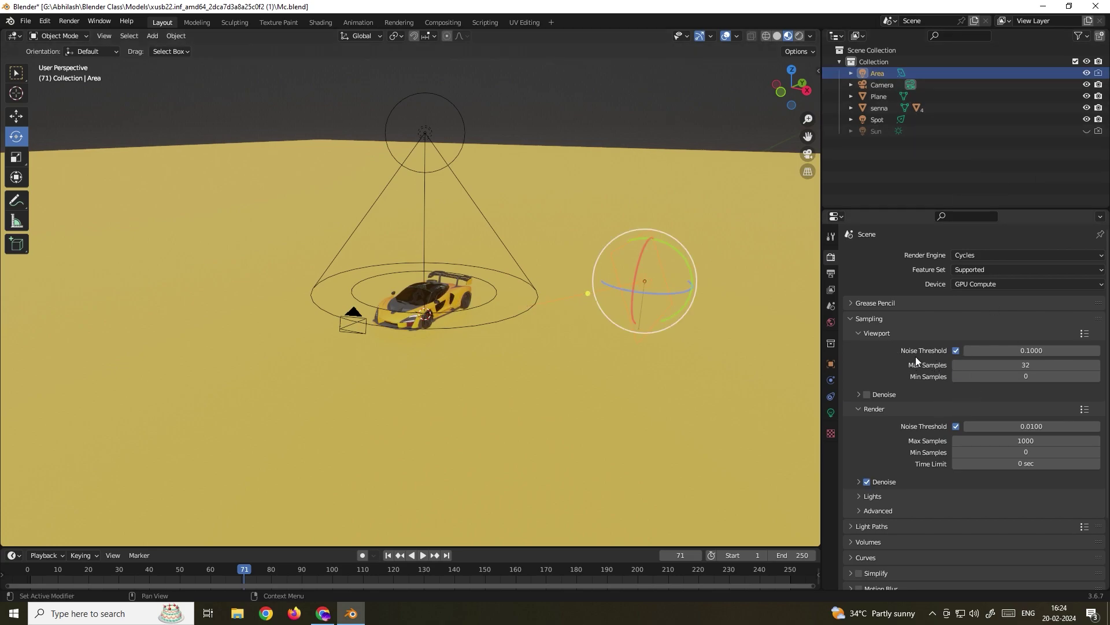
pyautogui.click(831, 413)
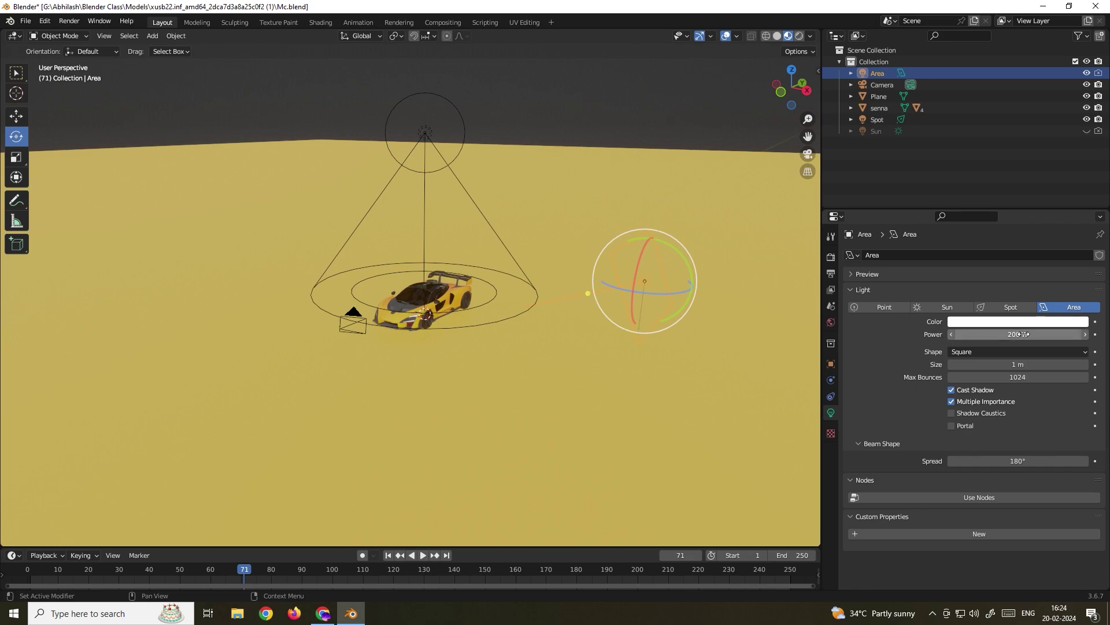
pyautogui.press('F12')
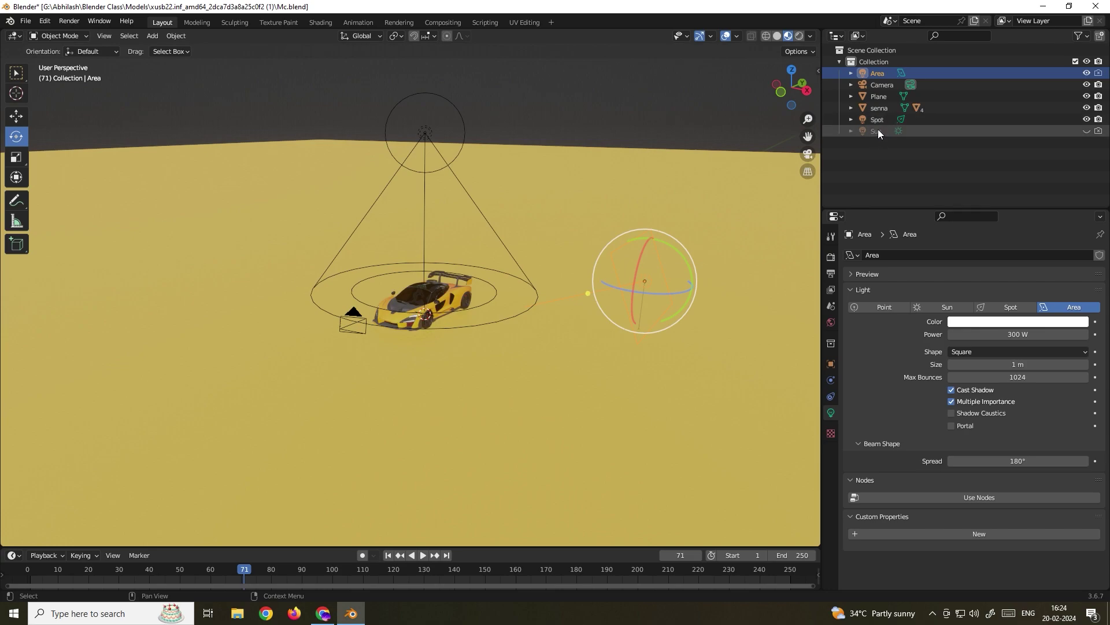
# Step: Make the Sun lamp visible again and rotate it to change the light direction
pyautogui.click(878, 129)
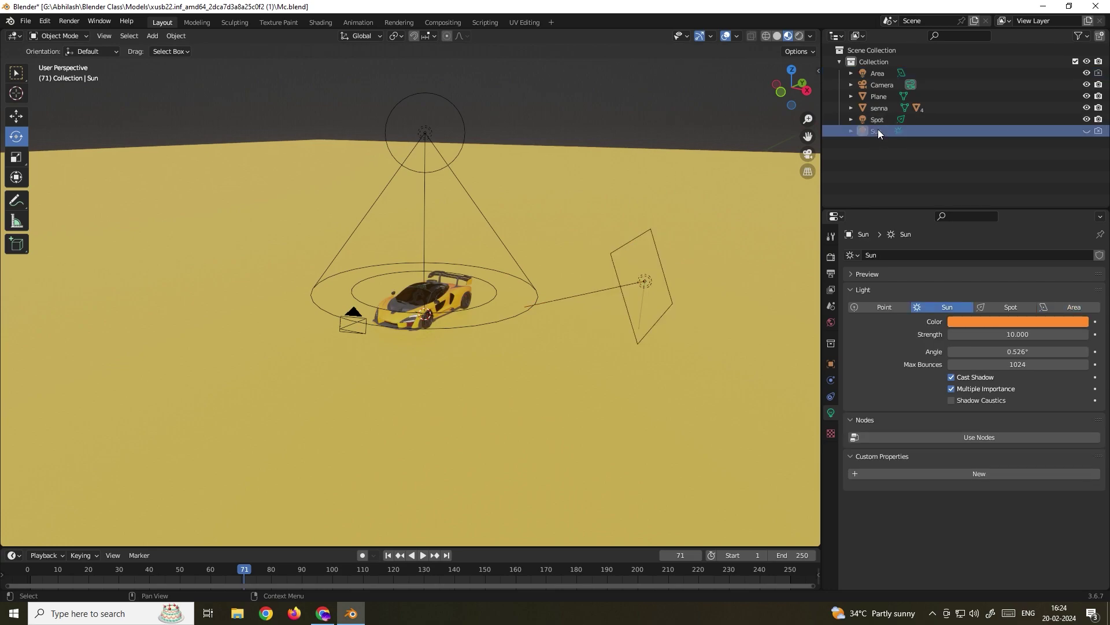
pyautogui.click(1086, 131)
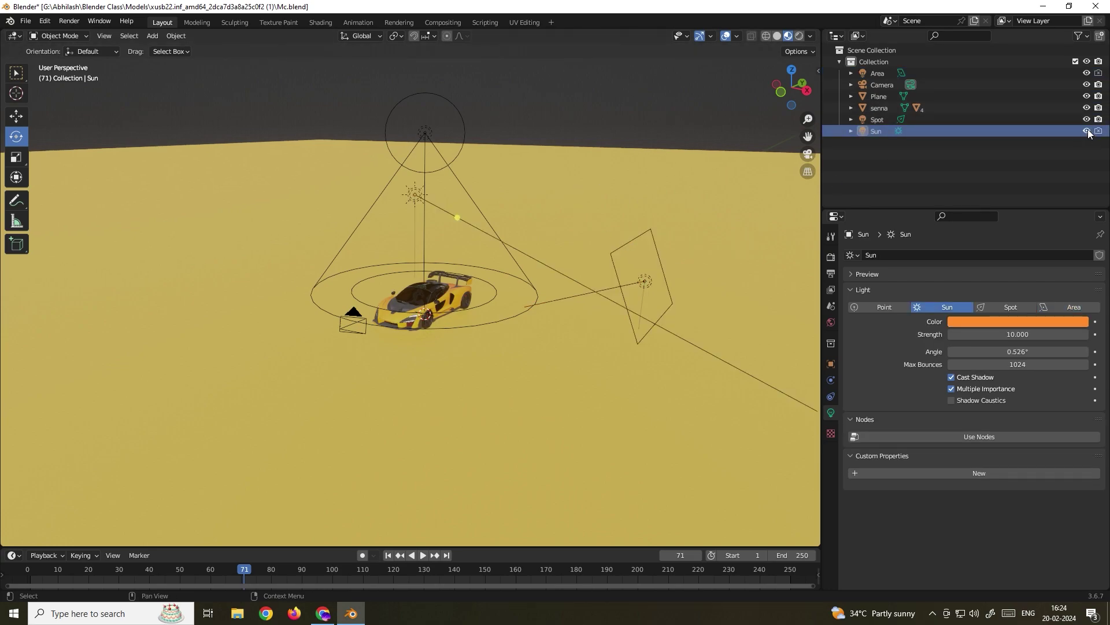
pyautogui.click(420, 190)
pyautogui.moveTo(446, 175); pyautogui.dragTo(445, 243)
# Step: Render frame 71 with the new sun angle, closing and re-rendering to compare
pyautogui.click(68, 21)
pyautogui.click(109, 33)
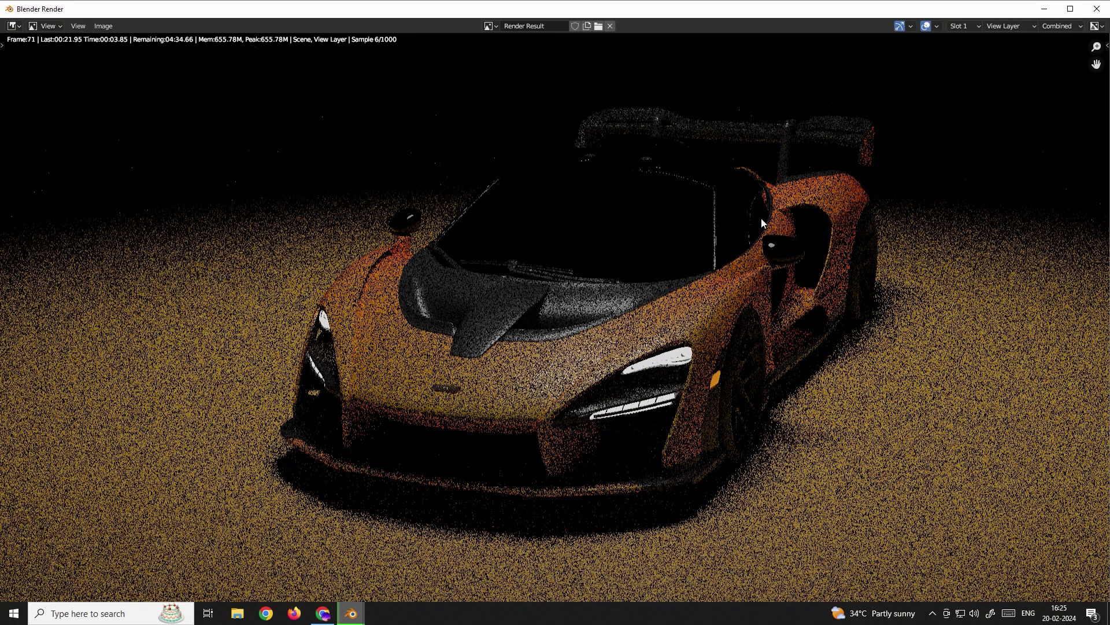
pyautogui.press('Escape')
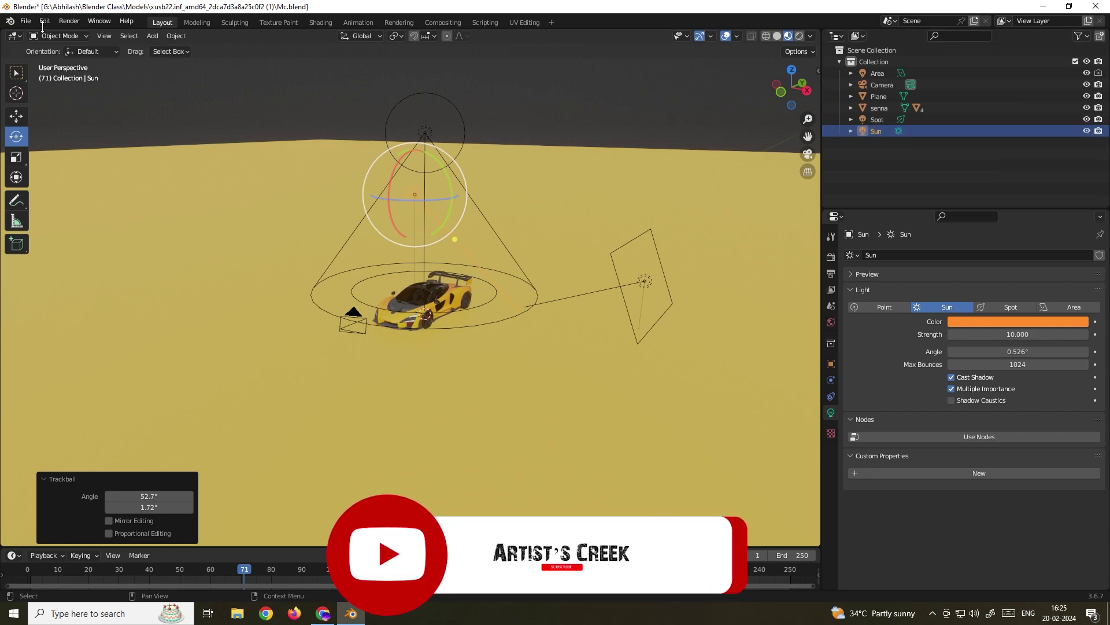
pyautogui.click(69, 21)
pyautogui.click(138, 36)
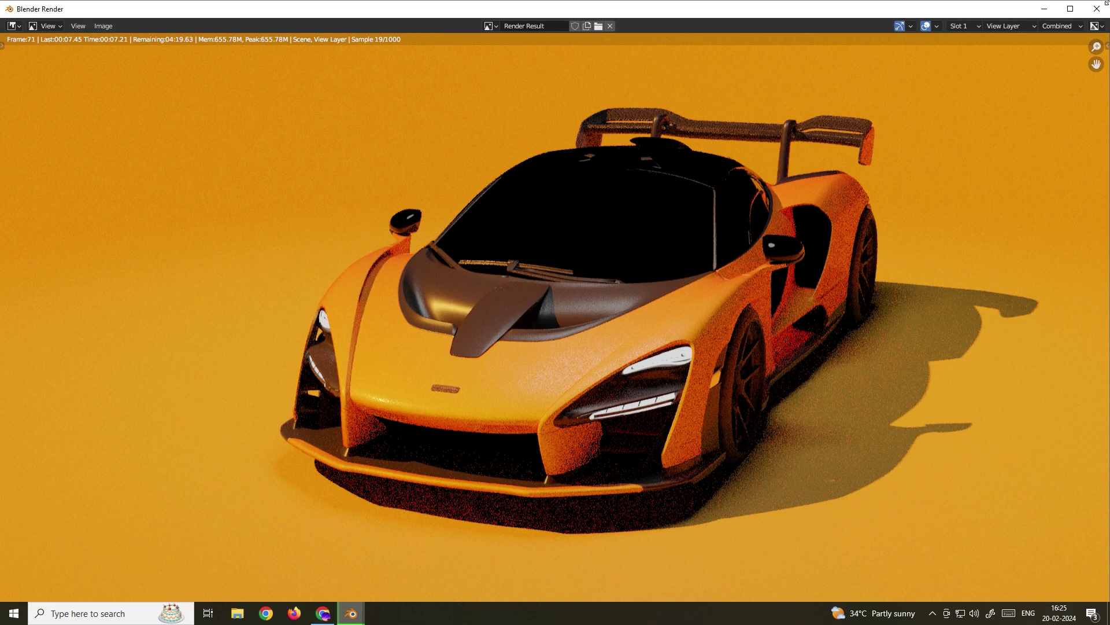
# Step: Select the ground plane and lighten its Base Color to a paler, yellower tone
pyautogui.press('Escape')
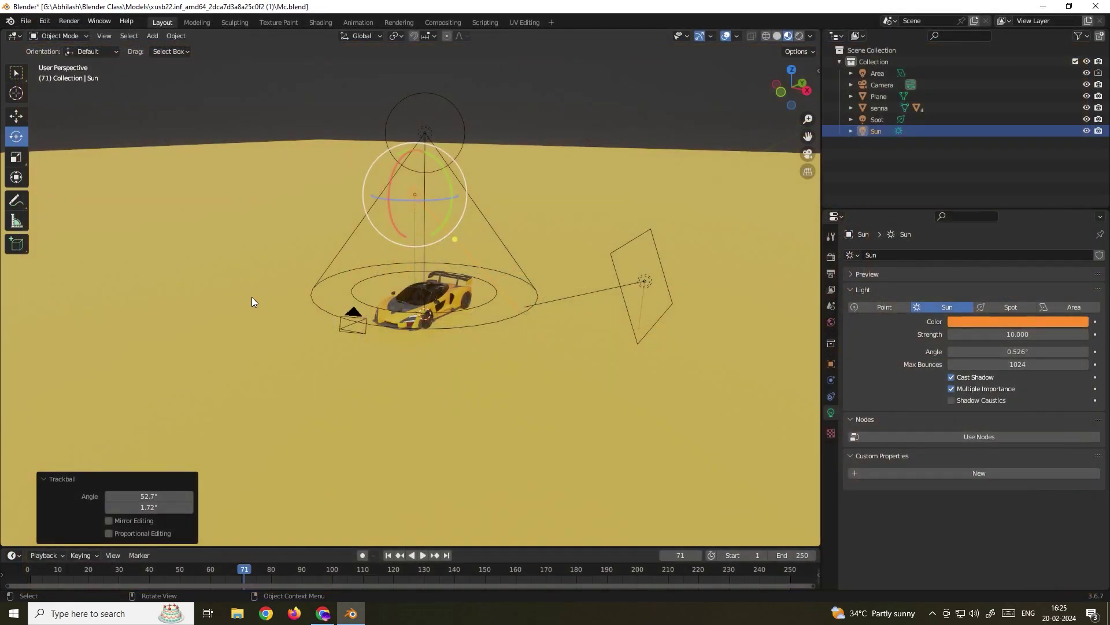
pyautogui.click(303, 397)
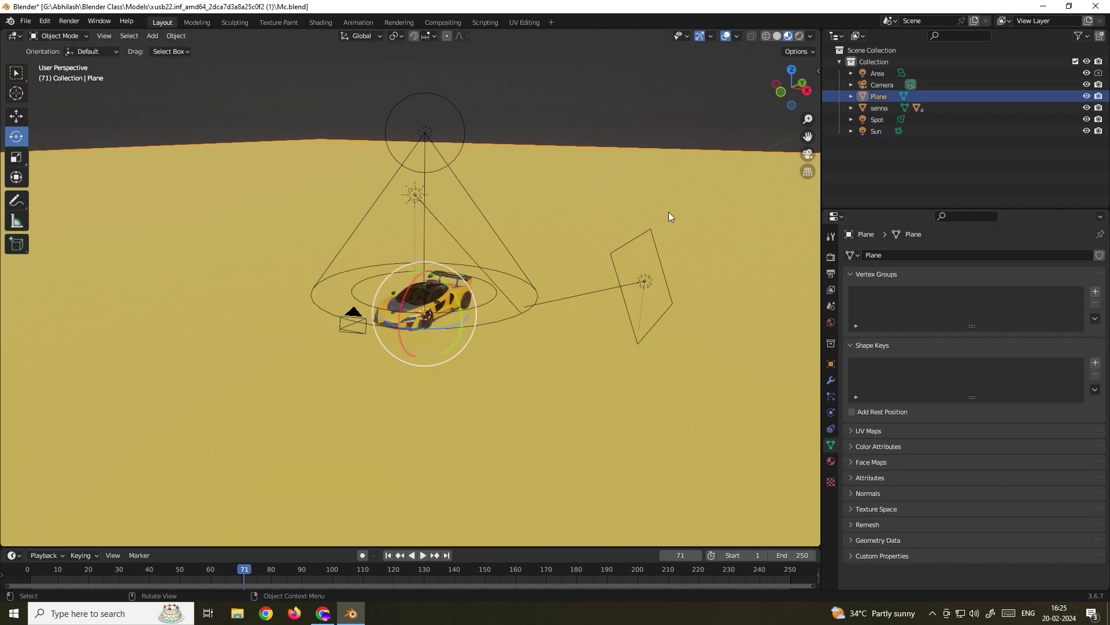
pyautogui.click(832, 461)
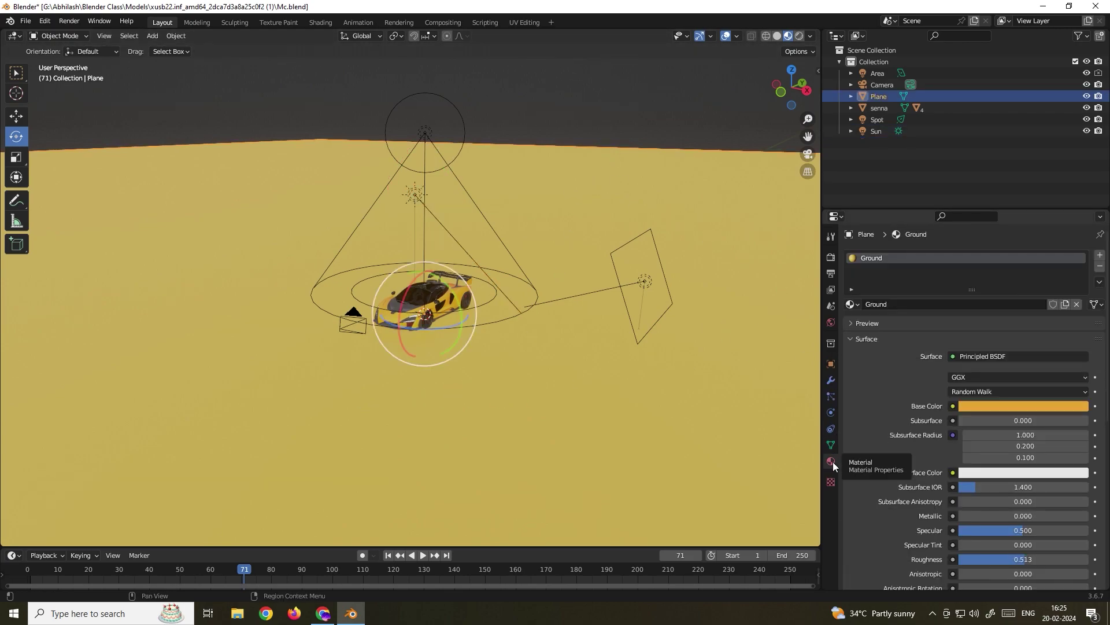
pyautogui.click(1000, 407)
pyautogui.moveTo(1012, 305); pyautogui.dragTo(1014, 298)
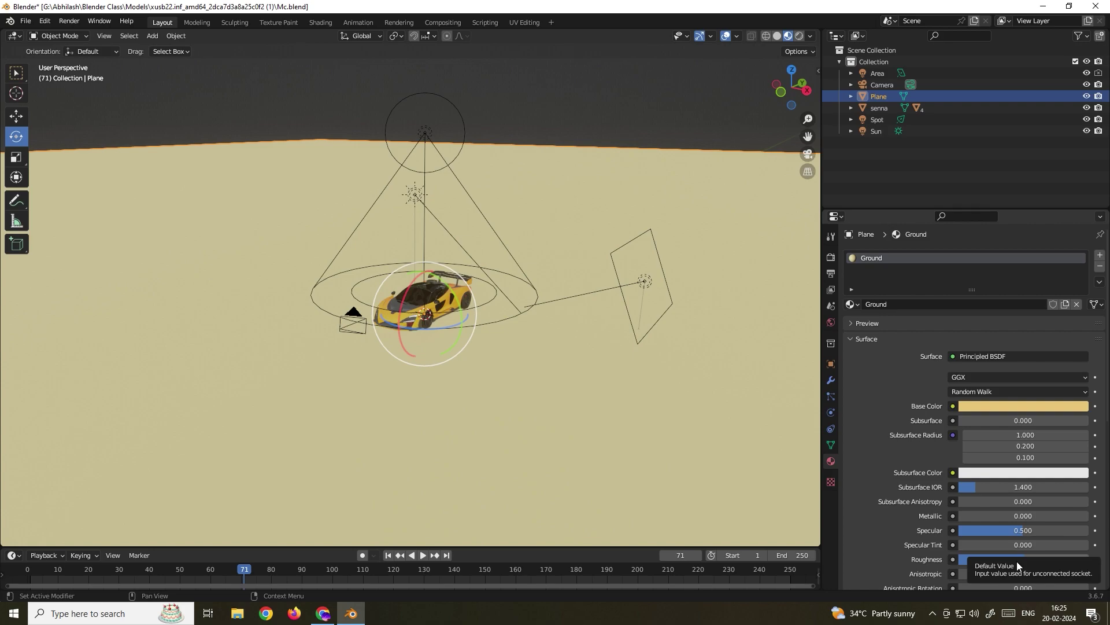
# Step: Set the ground's Roughness to 0.164 and Metallic to 0.199, then render to check
pyautogui.moveTo(1016, 560); pyautogui.dragTo(975, 561)
pyautogui.moveTo(983, 515); pyautogui.dragTo(1007, 515)
pyautogui.moveTo(983, 560); pyautogui.dragTo(975, 561)
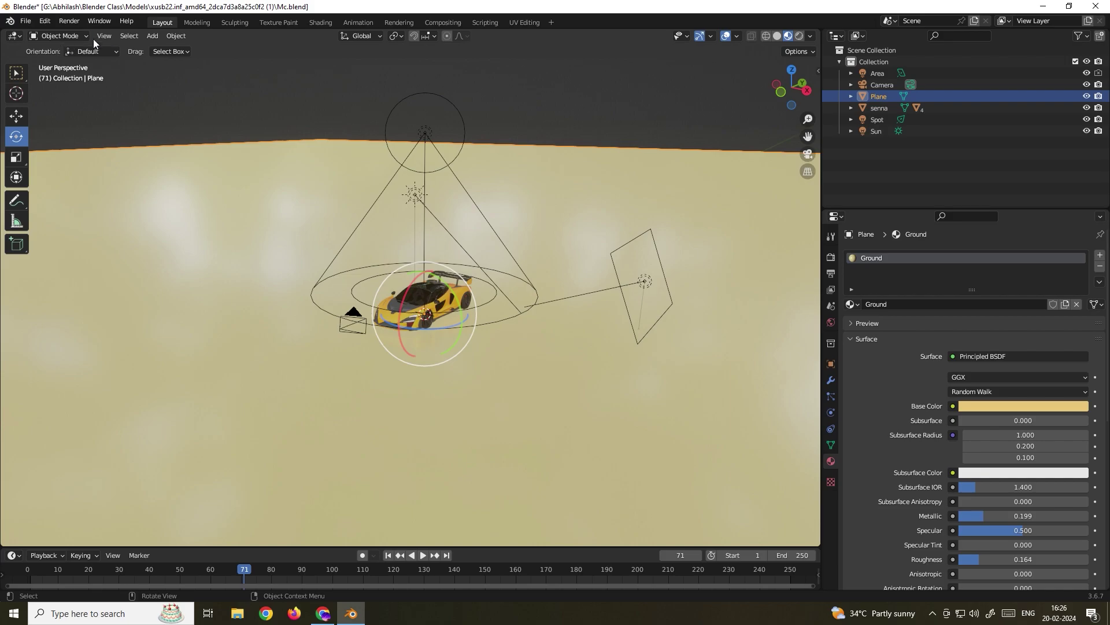
pyautogui.click(70, 22)
pyautogui.click(93, 34)
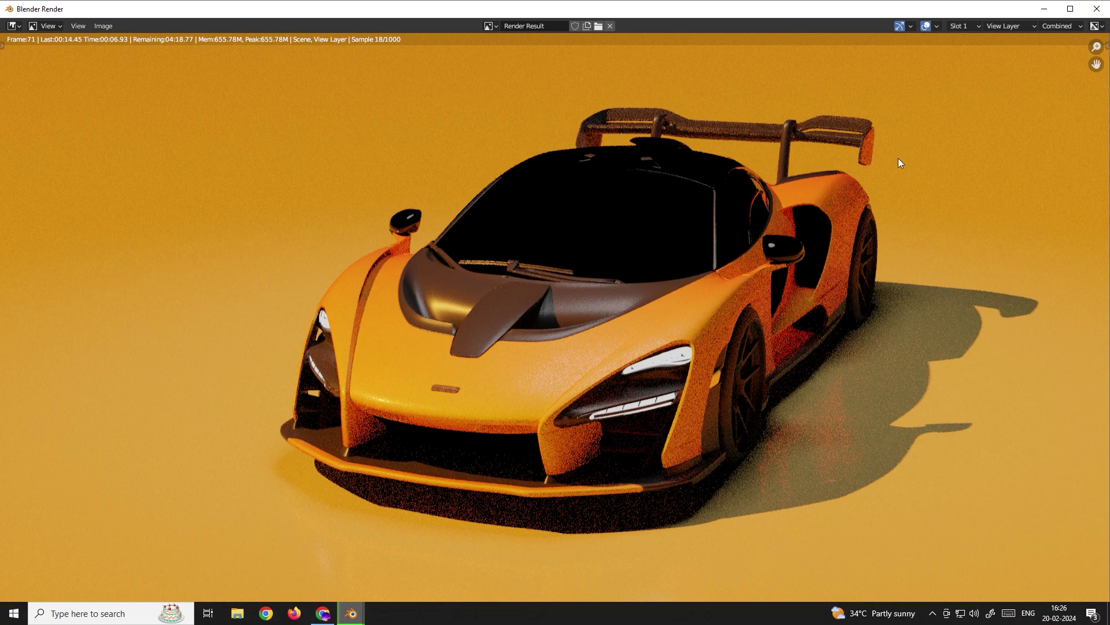
# Step: Set the ground's Roughness to 0.066 and Metallic to 0.531, then render with F12
pyautogui.press('Escape')
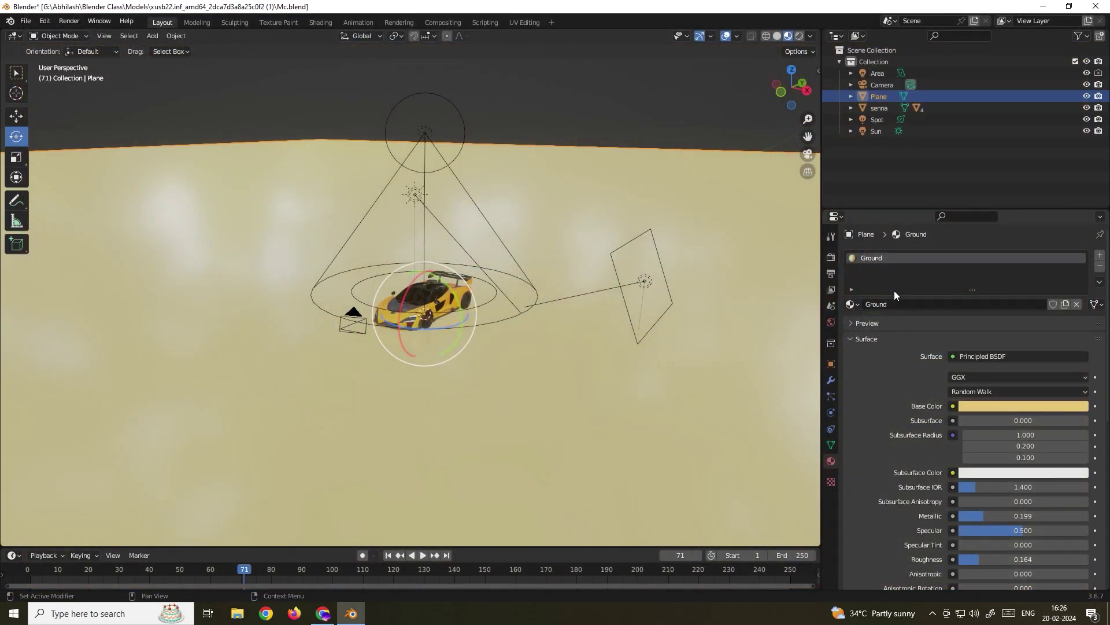
pyautogui.moveTo(978, 559); pyautogui.dragTo(963, 560)
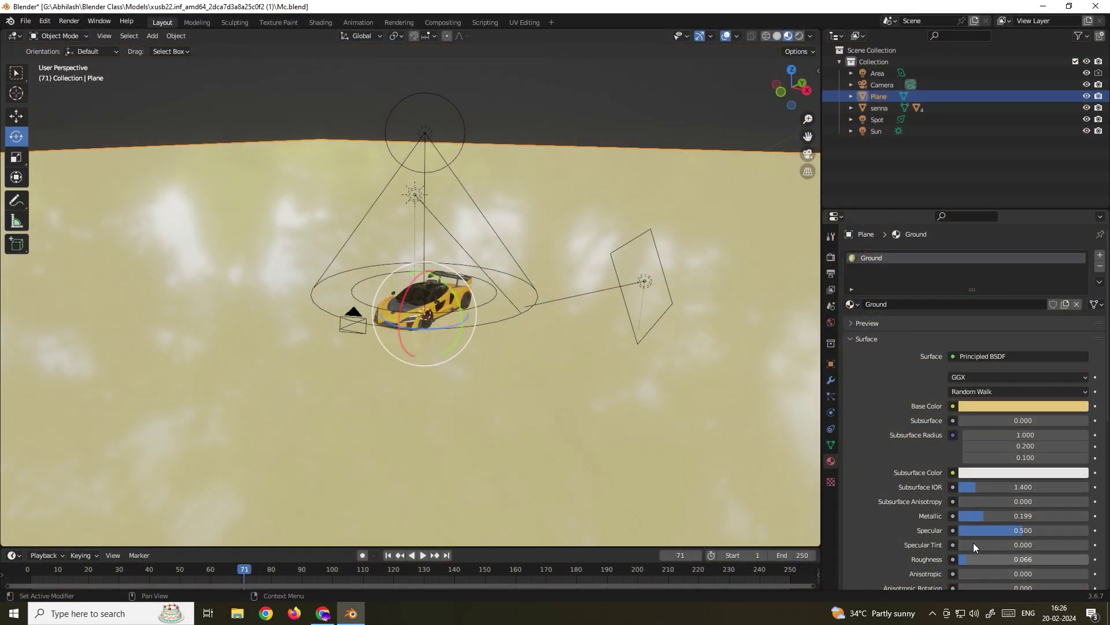
pyautogui.moveTo(977, 515); pyautogui.dragTo(1021, 515)
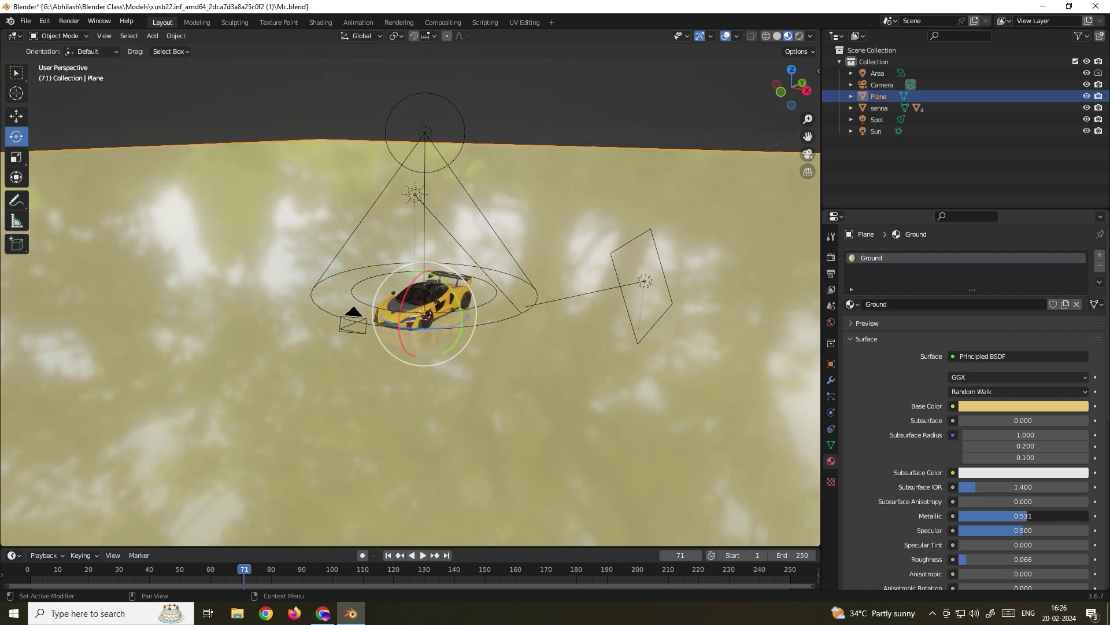
pyautogui.click(69, 20)
pyautogui.press('F12')
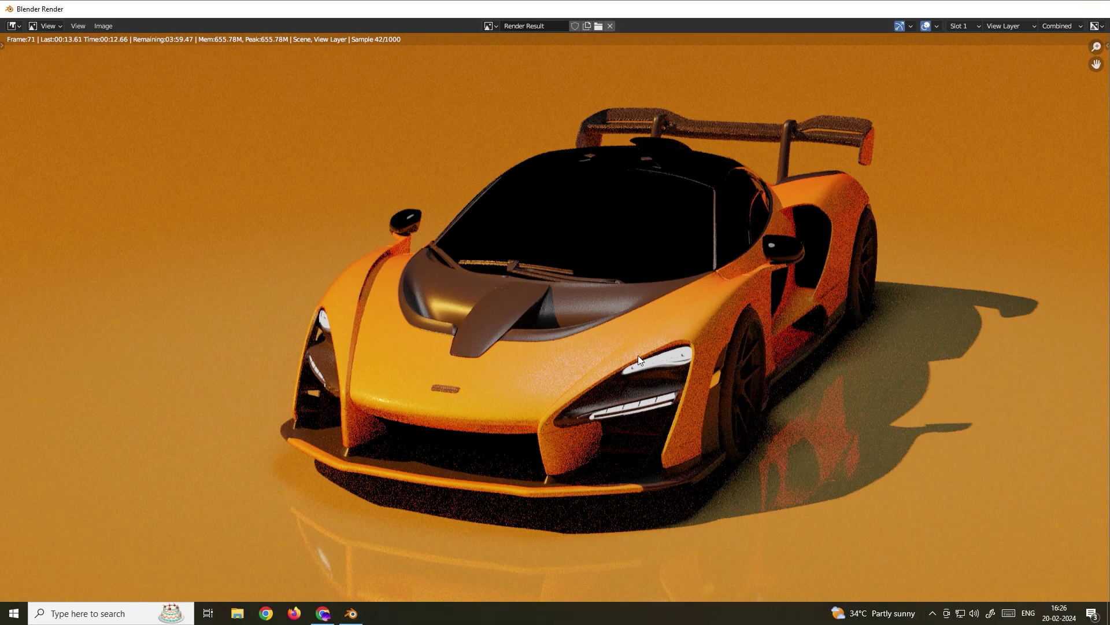
# Step: Close the render, choose the Move tool and select the car to show its Headlight material
pyautogui.press('Escape')
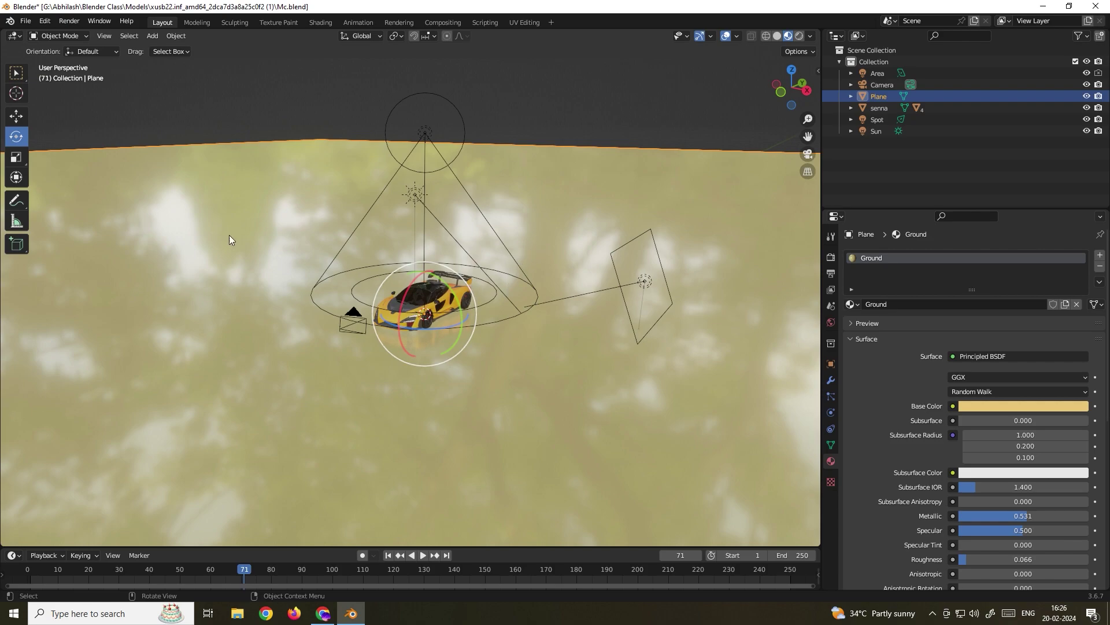
pyautogui.click(16, 116)
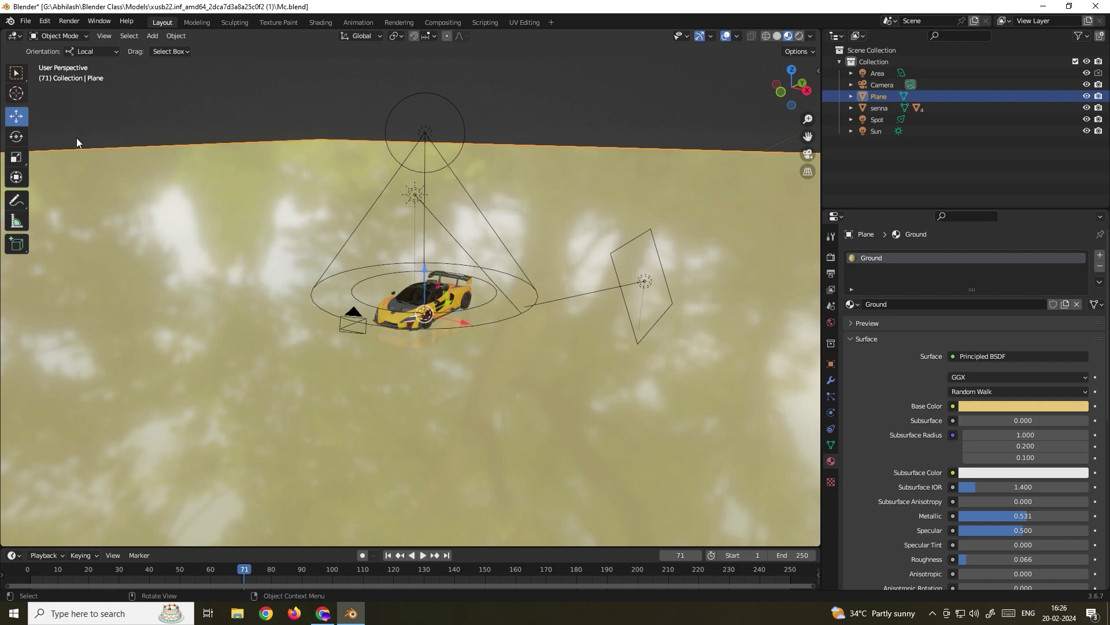
pyautogui.click(463, 291)
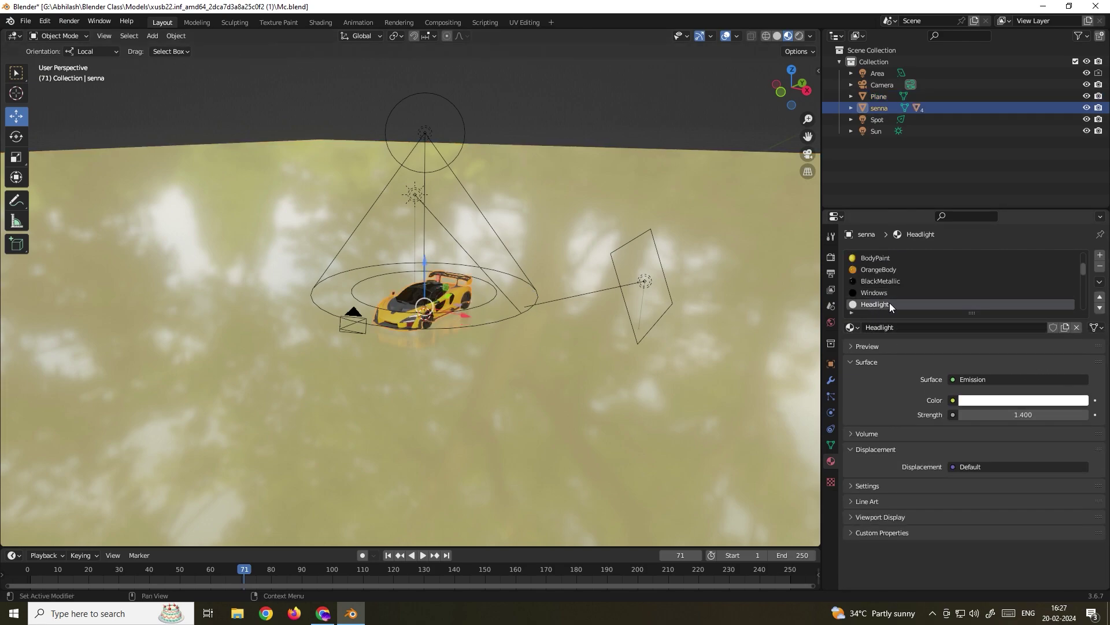
# Step: Set the Headlight material's Emission Strength to 100 and render the brighter headlights
pyautogui.moveTo(1023, 414)
pyautogui.mouseDown()
pyautogui.moveTo(1093, 415)
pyautogui.moveTo(1008, 422)
pyautogui.mouseUp()
pyautogui.click(1011, 417)
pyautogui.write('10')
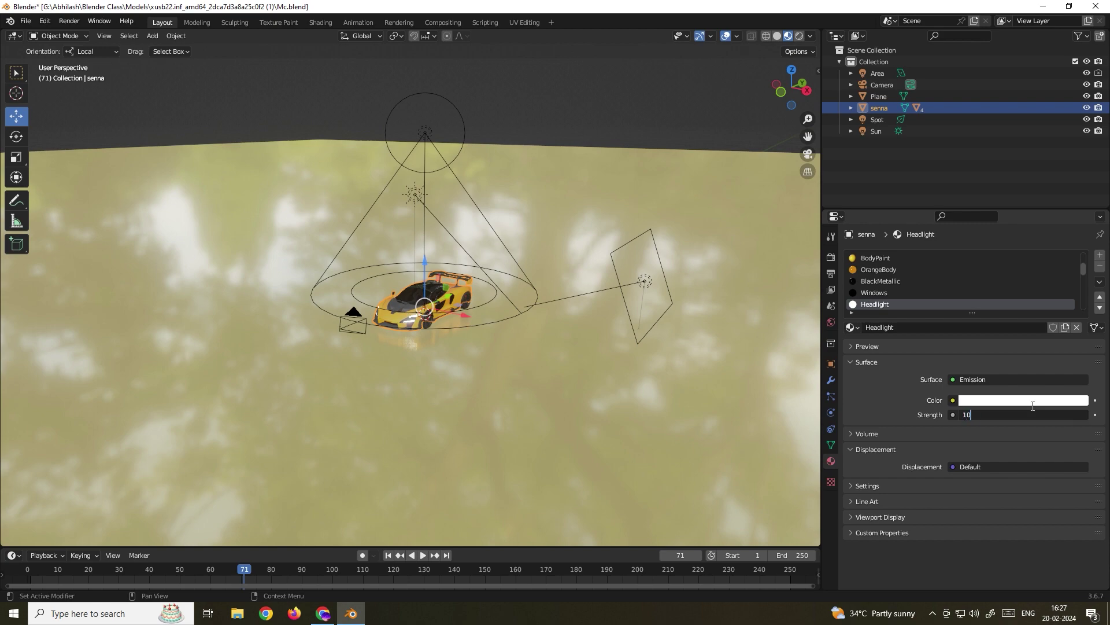
pyautogui.write('0')
pyautogui.press('Return')
pyautogui.click(70, 23)
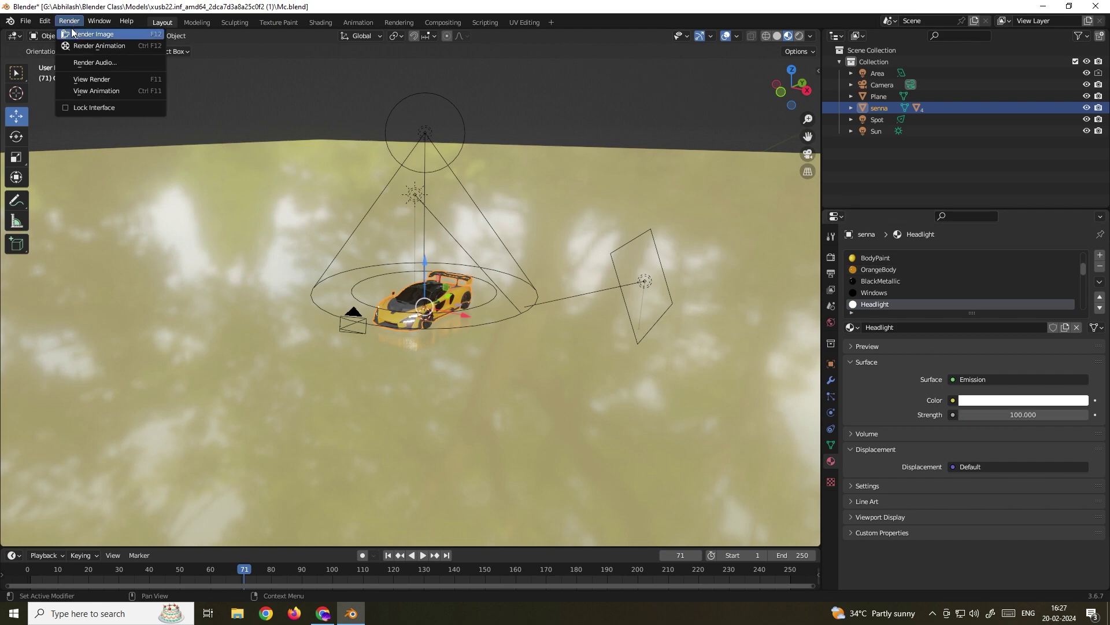
pyautogui.click(75, 34)
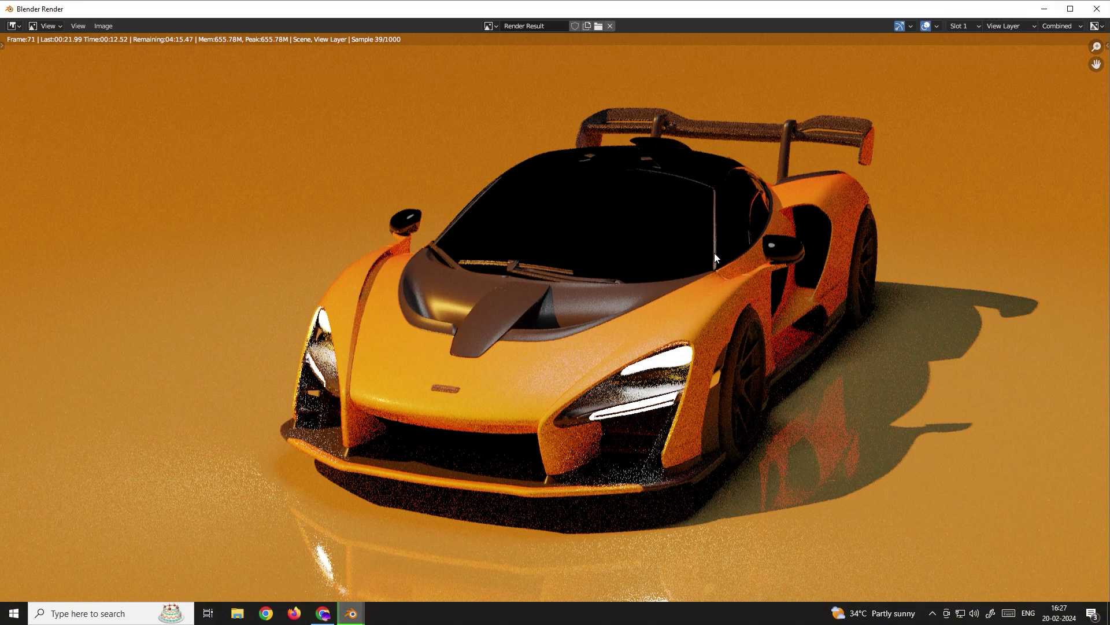
pyautogui.press('Escape')
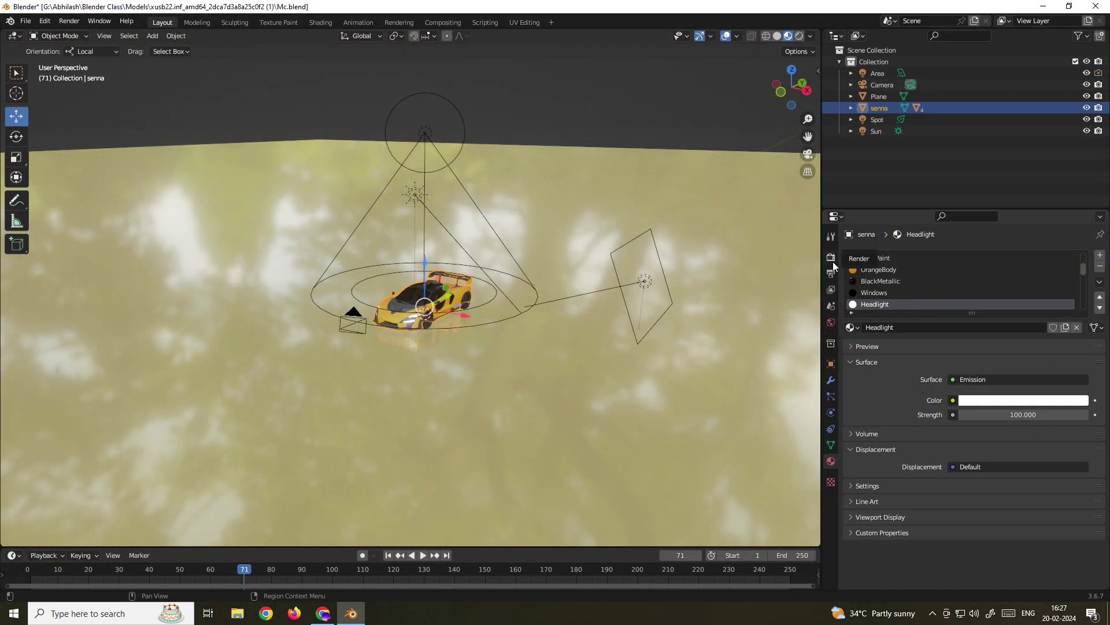
# Step: Switch the render engine to Eevee
pyautogui.click(832, 258)
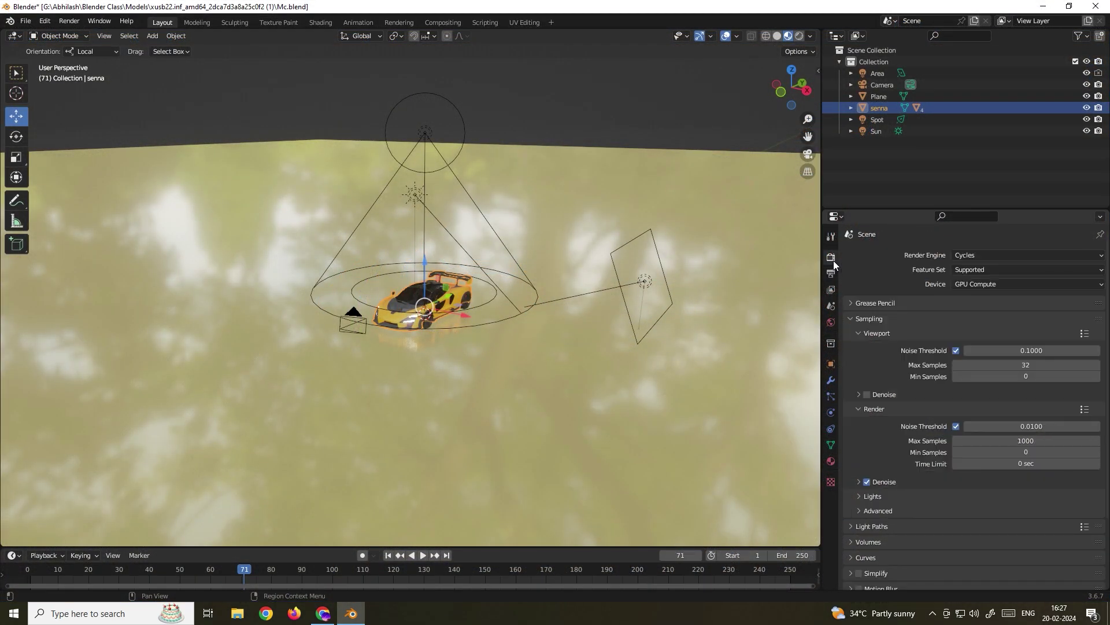
pyautogui.click(984, 255)
pyautogui.click(973, 268)
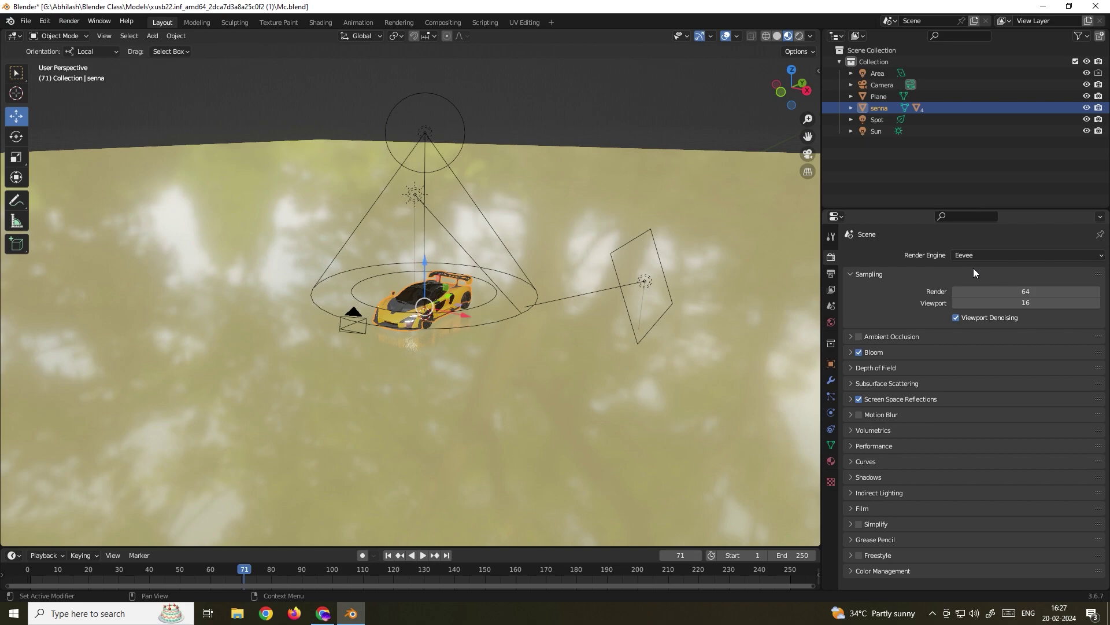
# Step: Toggle Bloom off and on to compare the glow, leaving it enabled
pyautogui.click(864, 353)
pyautogui.click(859, 351)
pyautogui.scroll(5, 374, 350)
pyautogui.click(859, 352)
pyautogui.click(859, 351)
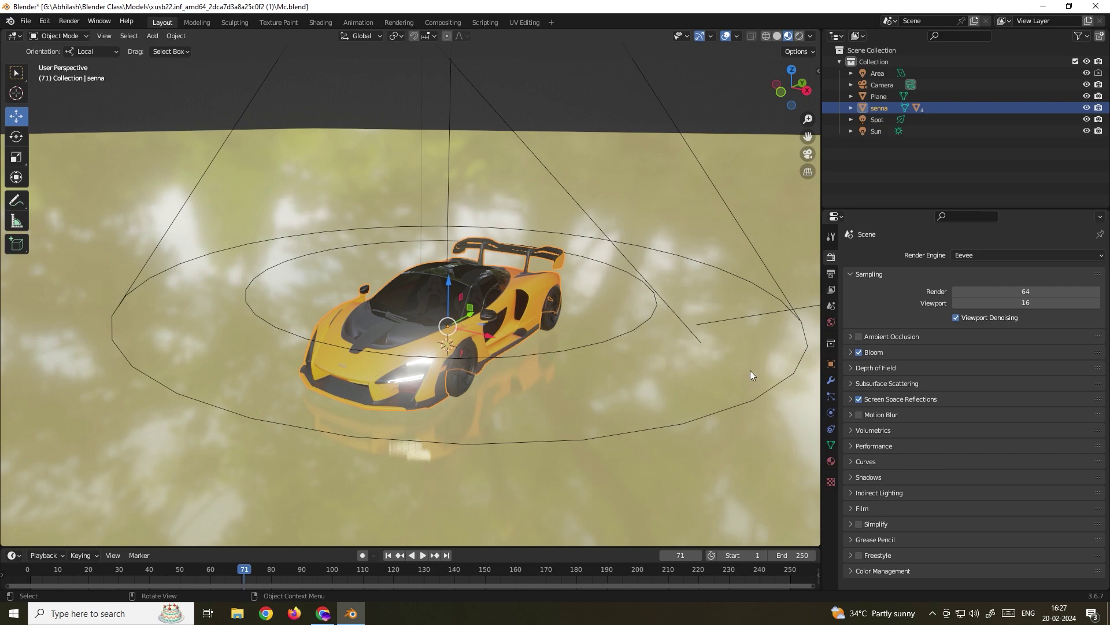
# Step: Reset the Bloom Threshold to its default 0.800 and render the frame
pyautogui.click(849, 353)
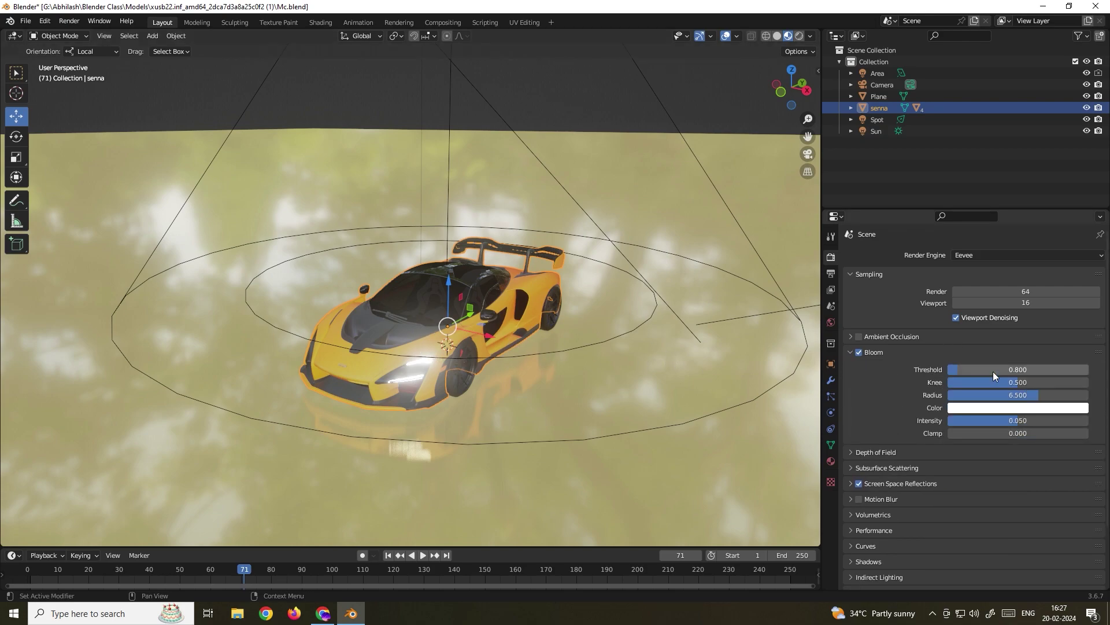
pyautogui.moveTo(981, 369); pyautogui.dragTo(955, 371)
pyautogui.press('BackSpace')
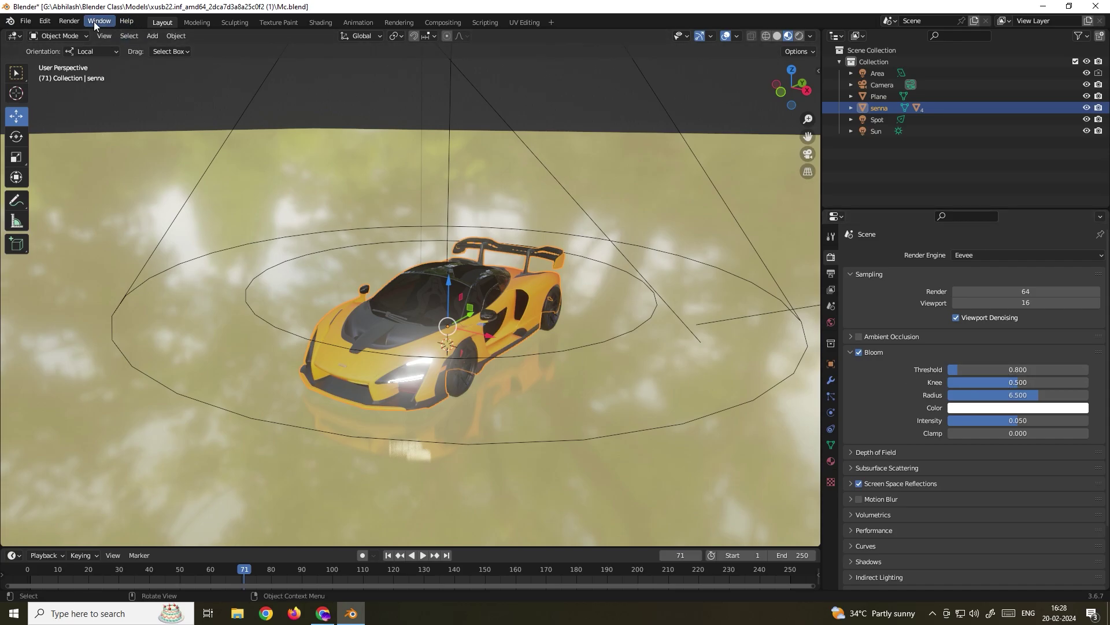
pyautogui.click(69, 21)
pyautogui.click(81, 34)
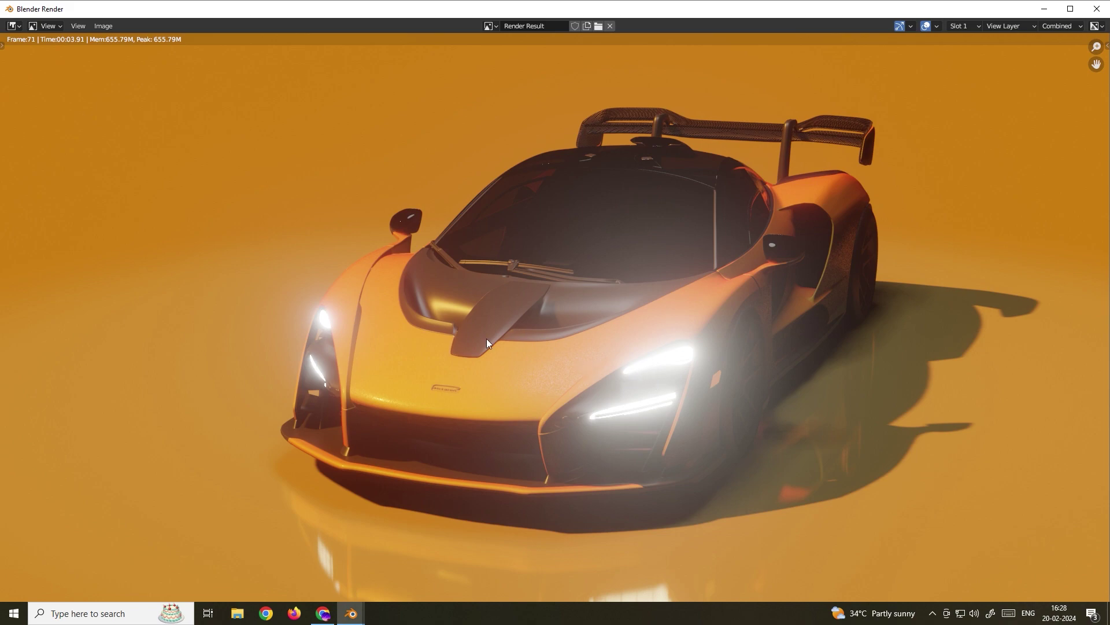
# Step: Exclude the Sun, Area and Spot lights from rendering
pyautogui.click(1097, 9)
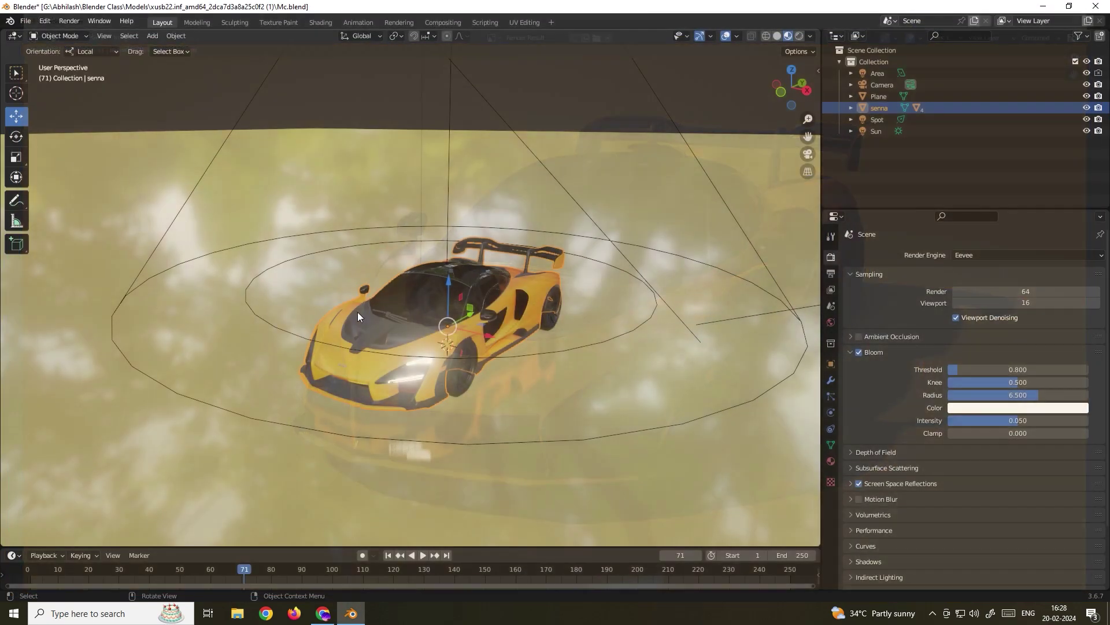
pyautogui.click(876, 132)
pyautogui.click(1100, 132)
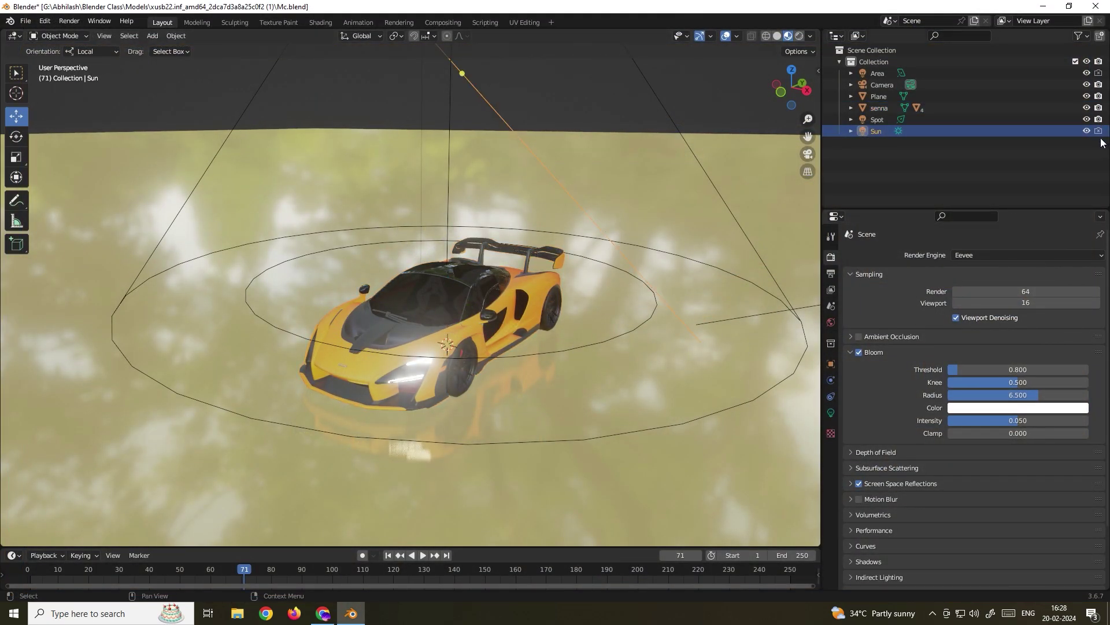
pyautogui.click(896, 75)
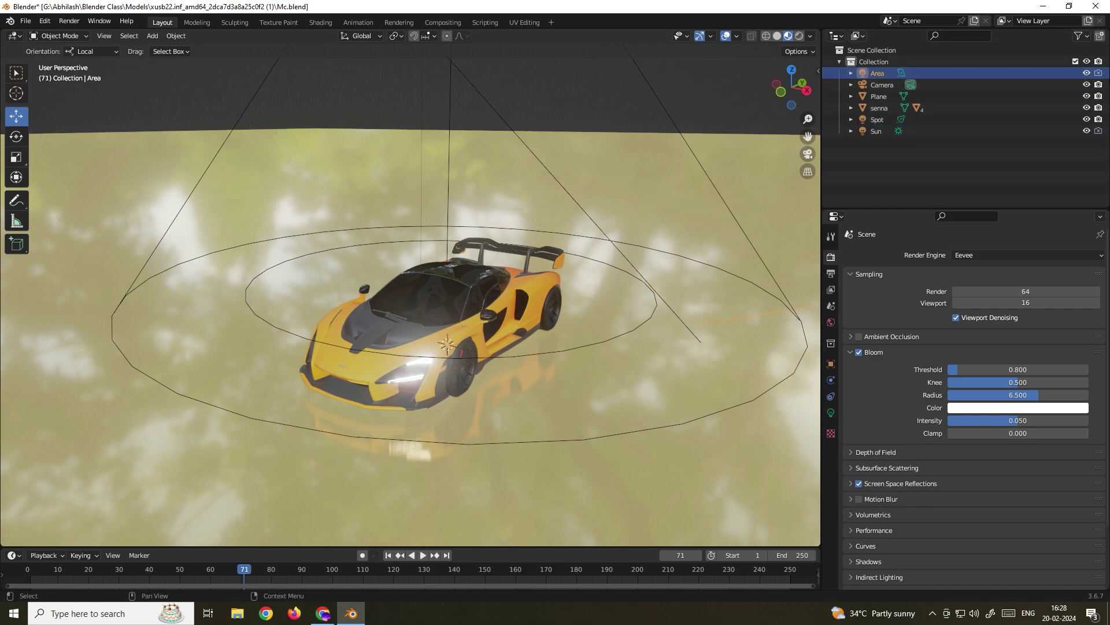
pyautogui.click(1099, 74)
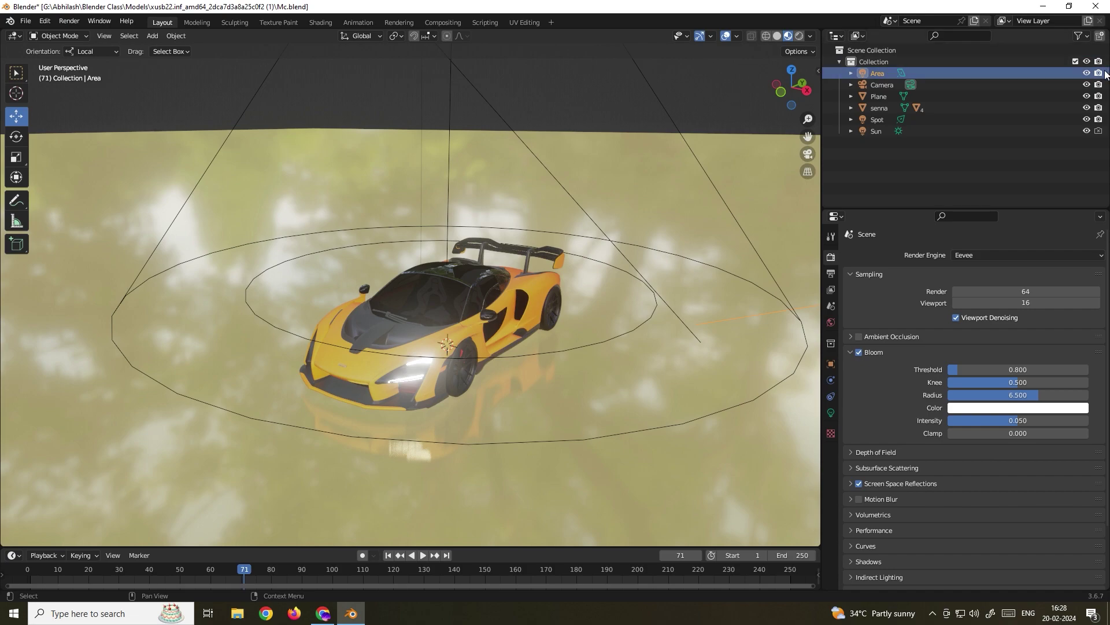
pyautogui.click(1098, 119)
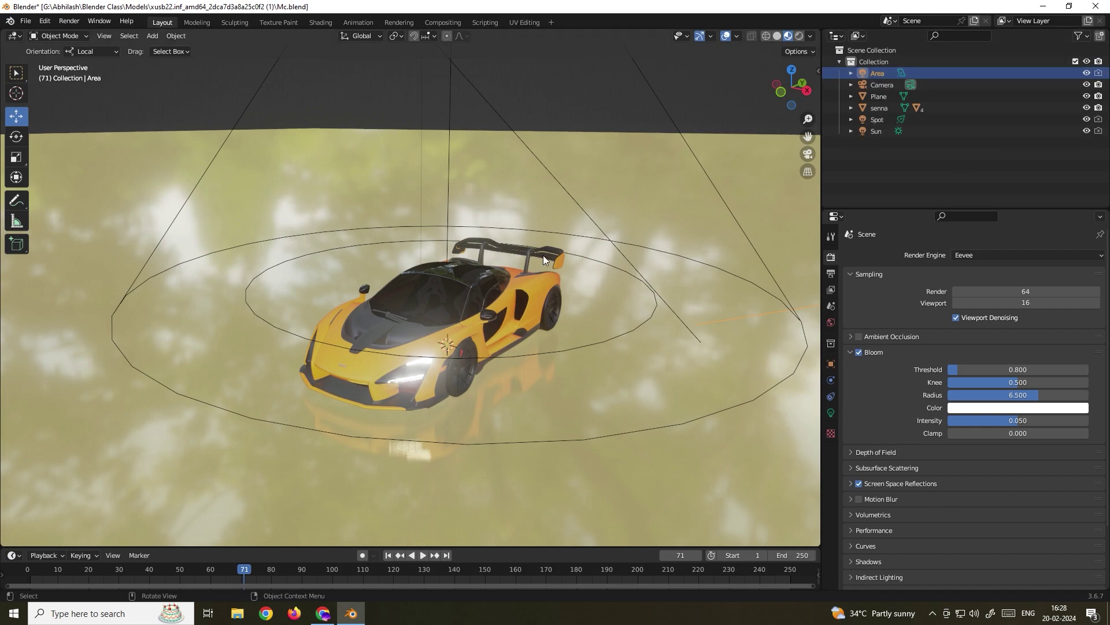
# Step: Render the frame showing only the glowing headlights in darkness
pyautogui.click(74, 22)
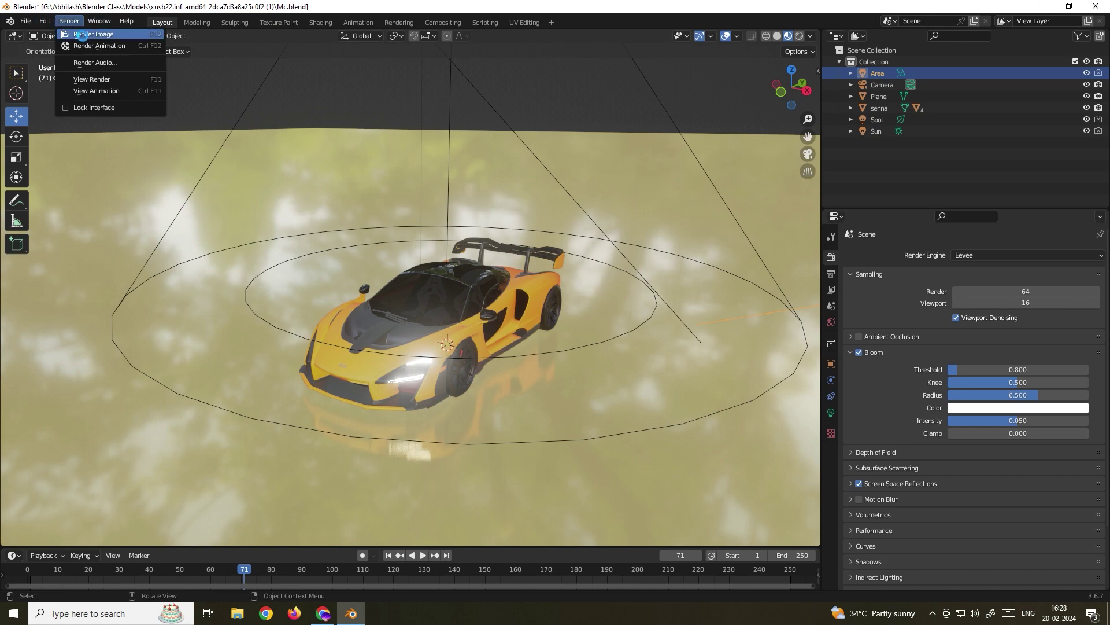
pyautogui.click(81, 36)
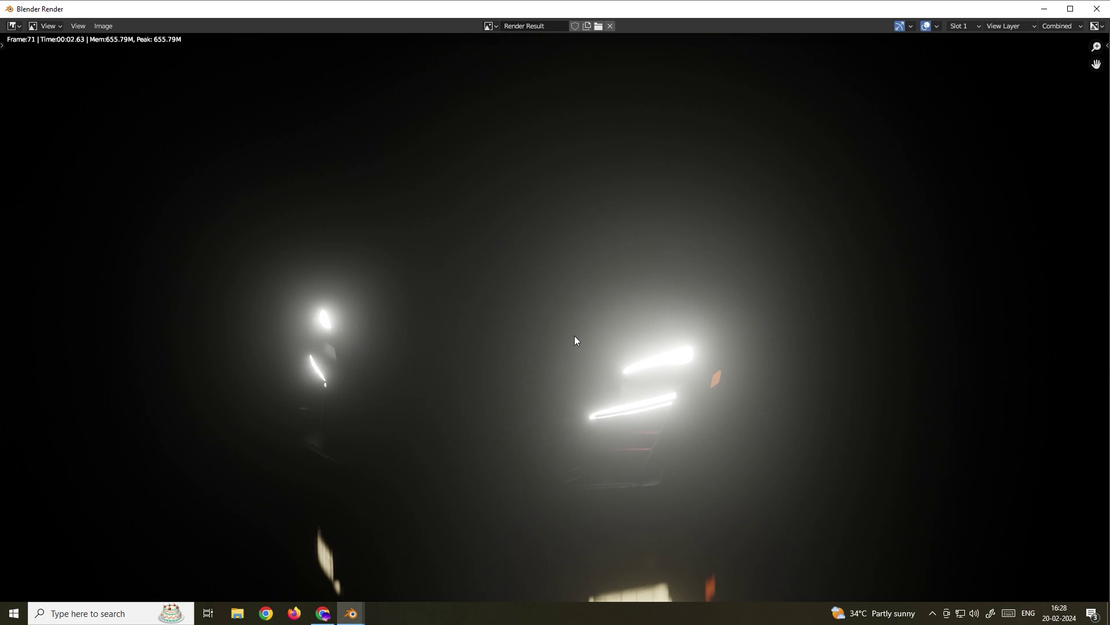
pyautogui.scroll(-2, 584, 330)
pyautogui.scroll(3, 630, 355)
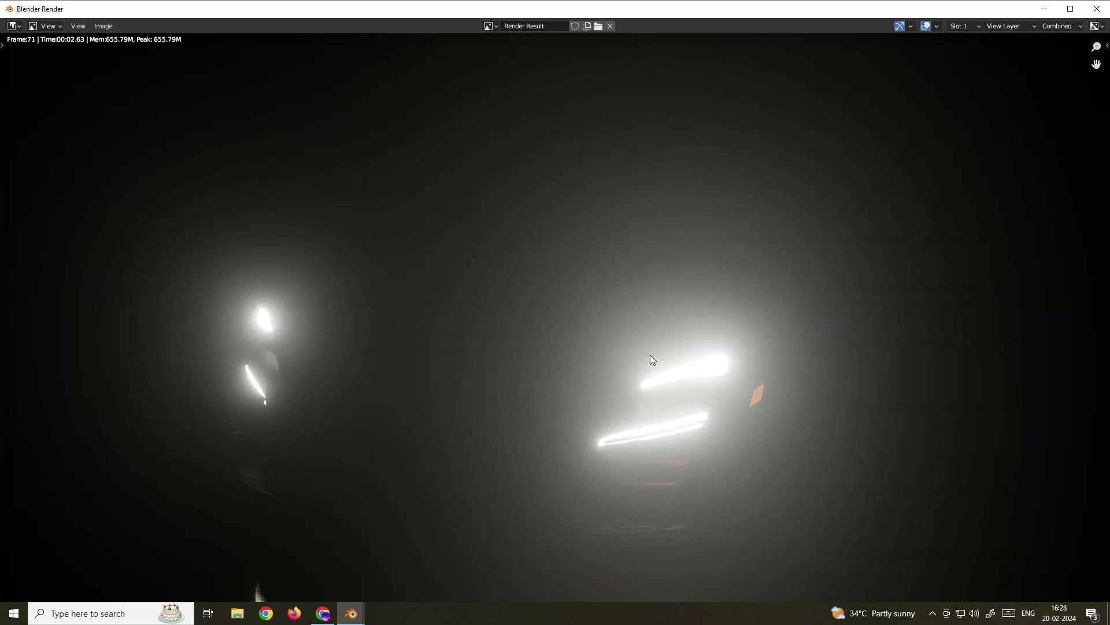
pyautogui.click(1105, 6)
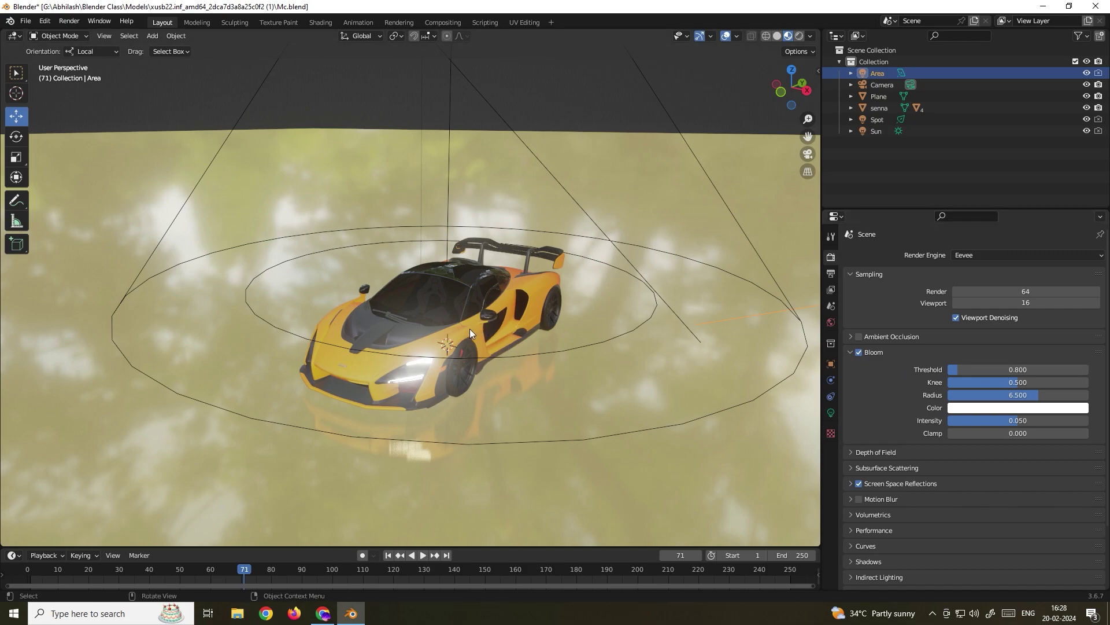
# Step: Turn Bloom off and render the frame for comparison
pyautogui.click(831, 273)
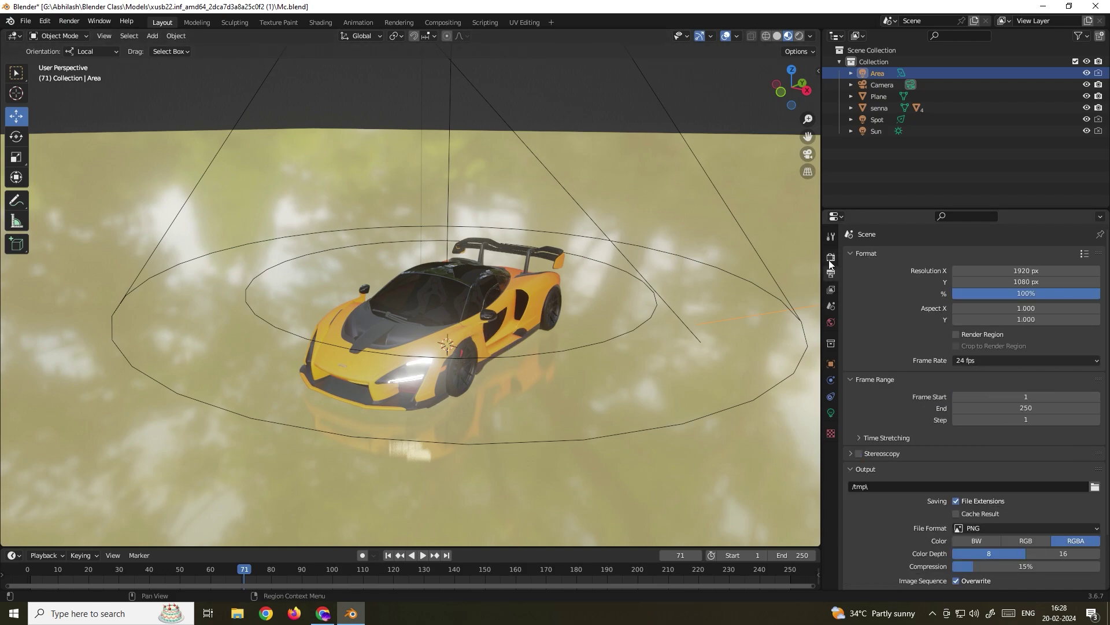
pyautogui.click(830, 257)
pyautogui.click(860, 352)
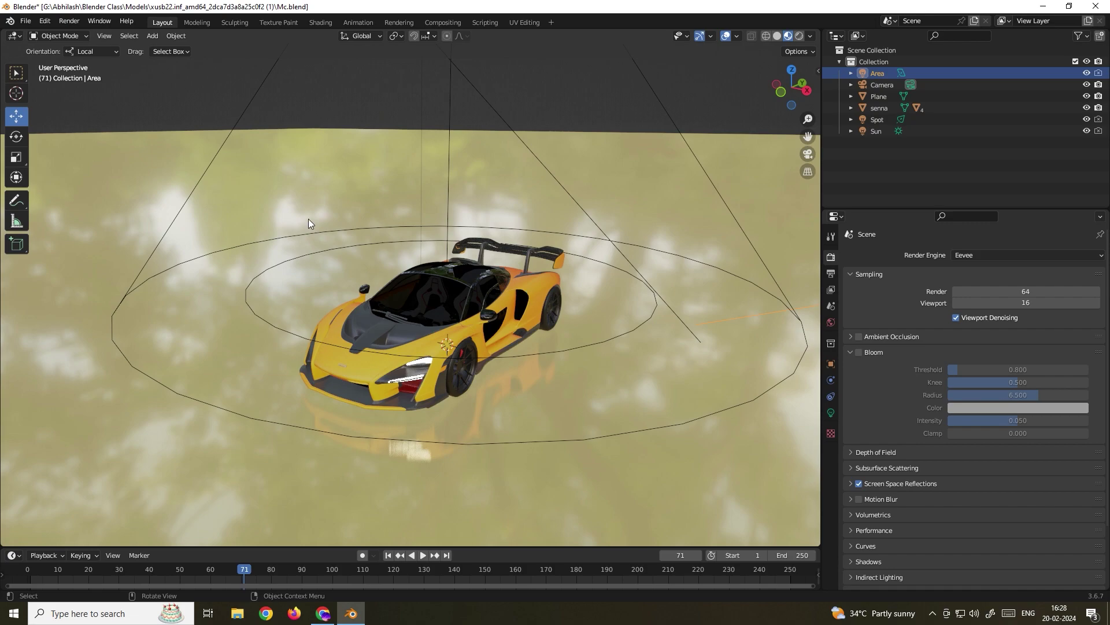
pyautogui.click(70, 21)
pyautogui.click(93, 35)
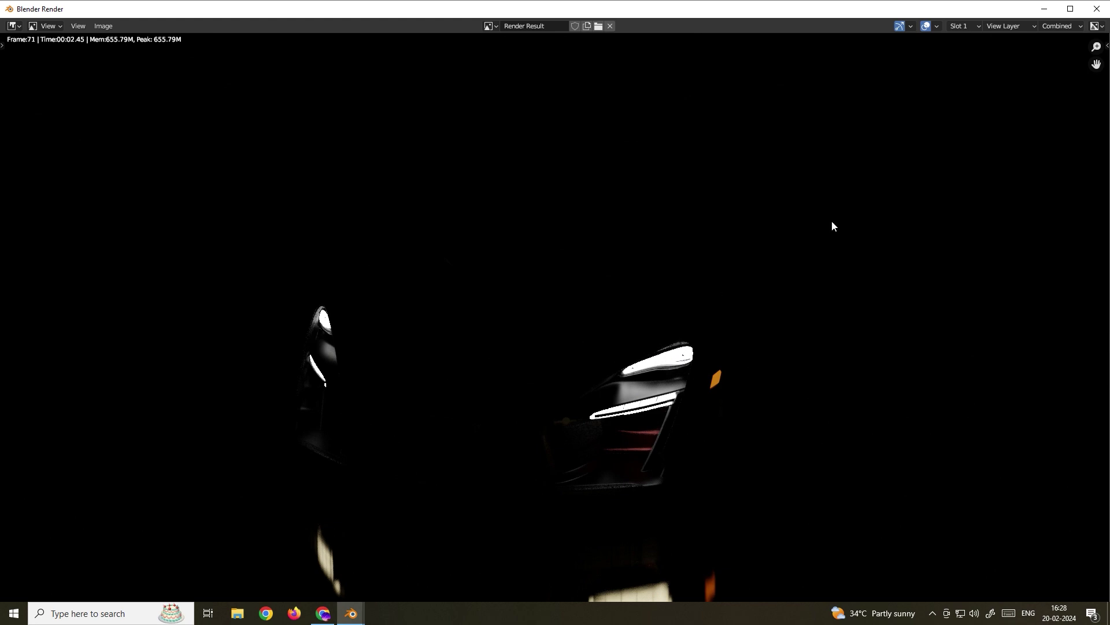
pyautogui.click(1098, 10)
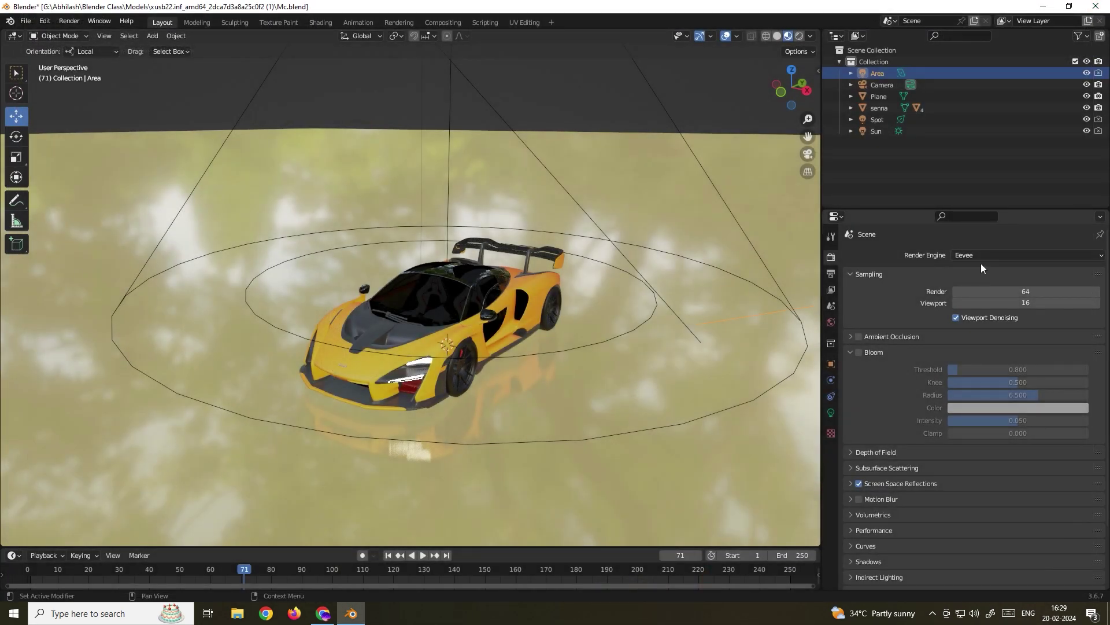
# Step: Re-enable Bloom, bring the Spot light back and render the spotlit car again
pyautogui.click(858, 351)
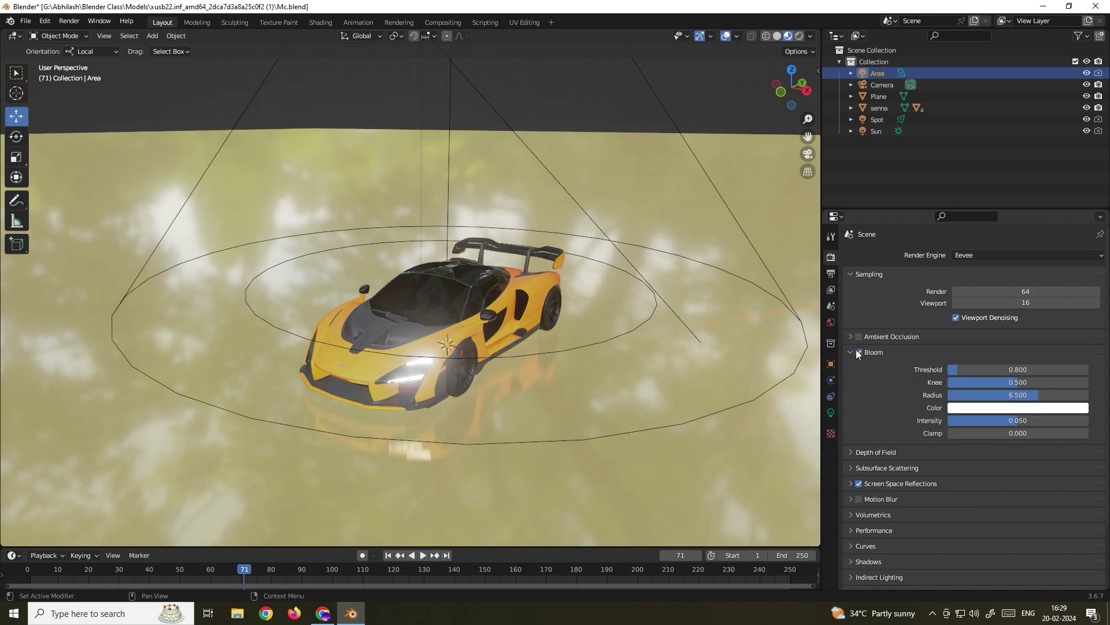
pyautogui.click(880, 121)
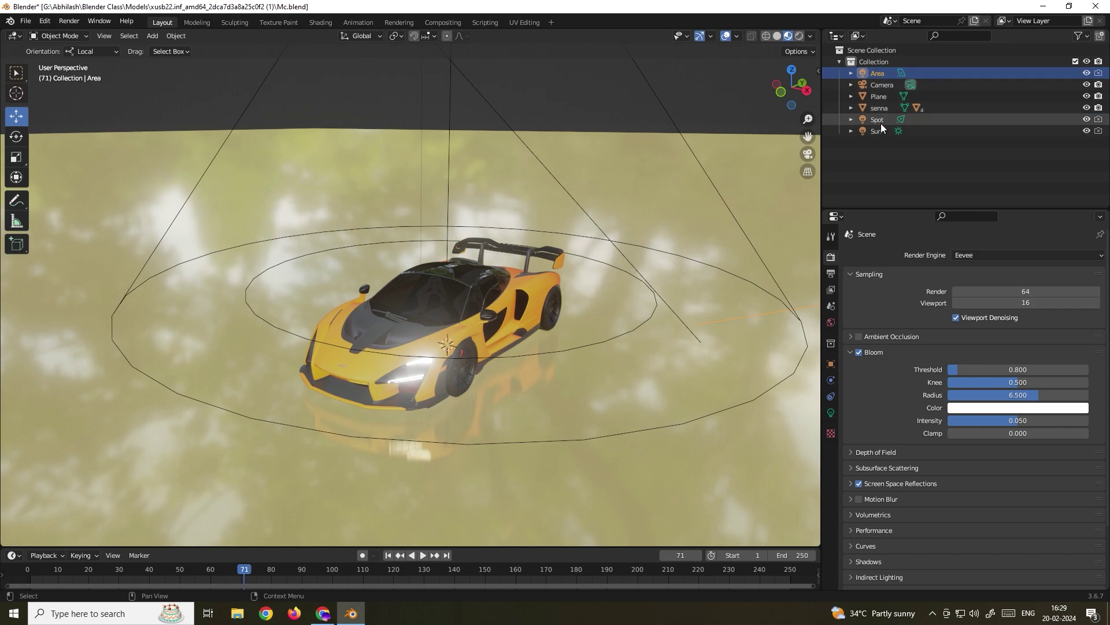
pyautogui.click(74, 25)
pyautogui.click(92, 34)
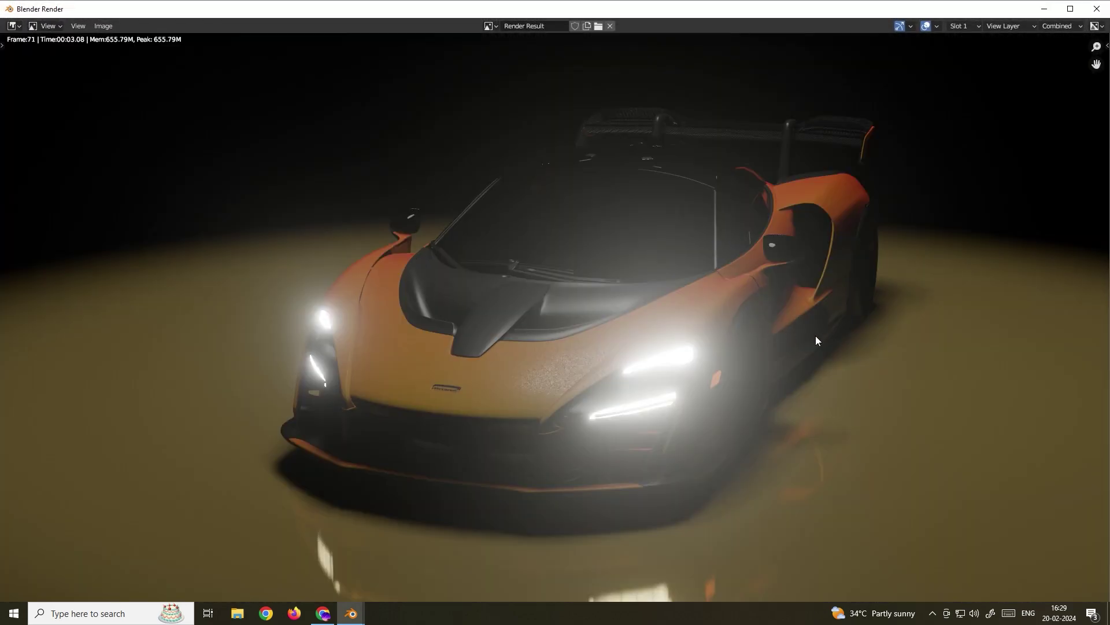
pyautogui.scroll(-2, 569, 258)
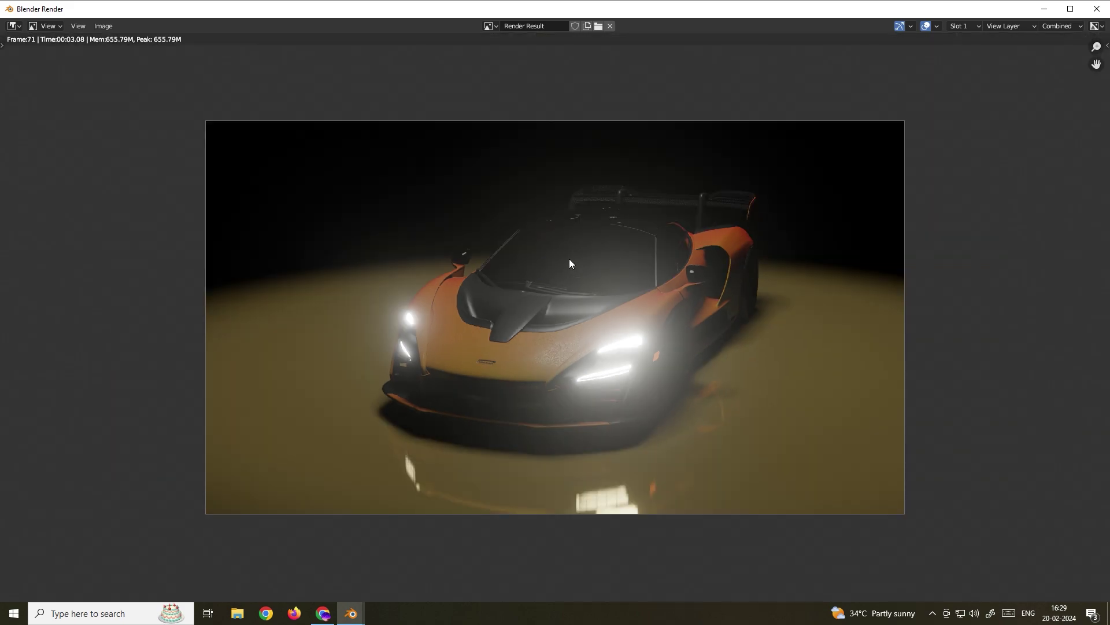
pyautogui.scroll(2, 574, 320)
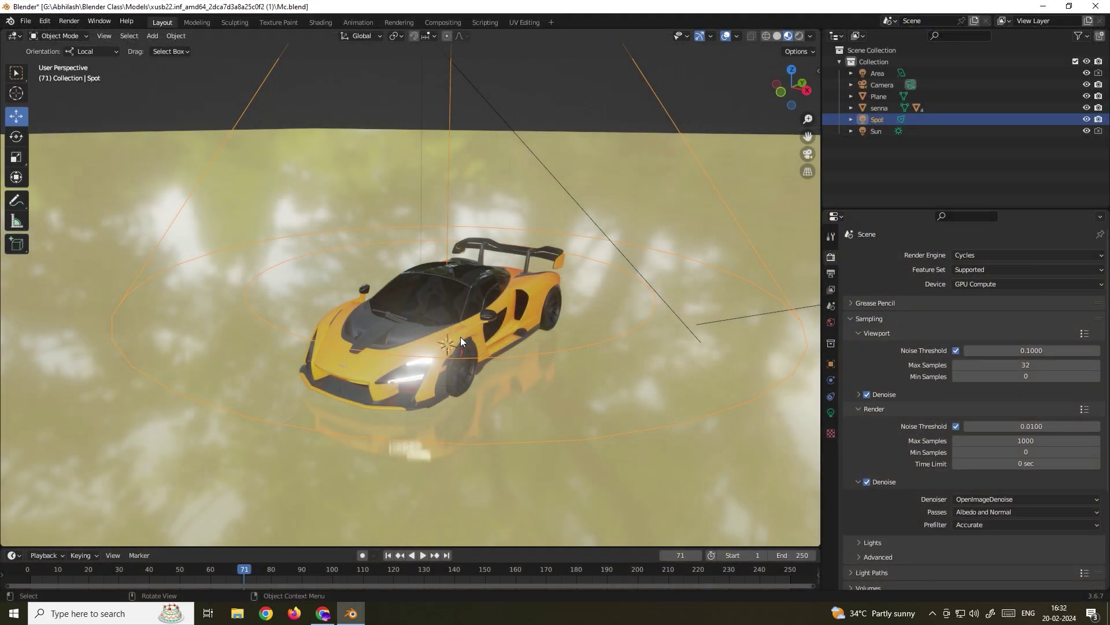
# Step: Switch the viewport to Rendered shading and orbit to view the car from above and the side
pyautogui.moveTo(411, 328); pyautogui.dragTo(443, 302, button='middle')
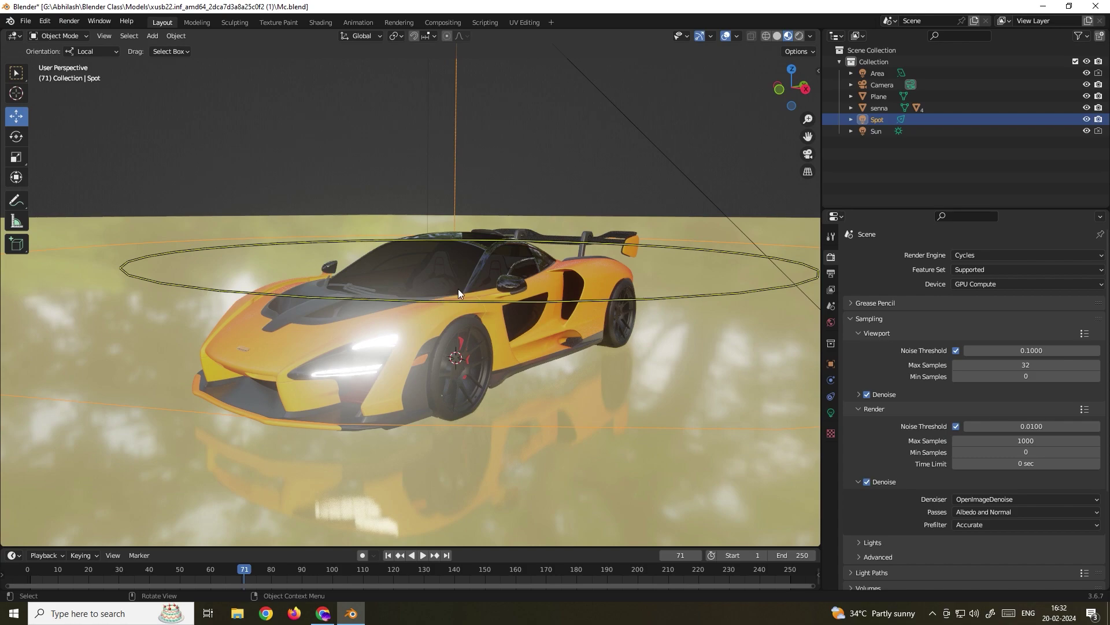
pyautogui.scroll(-2, 459, 275)
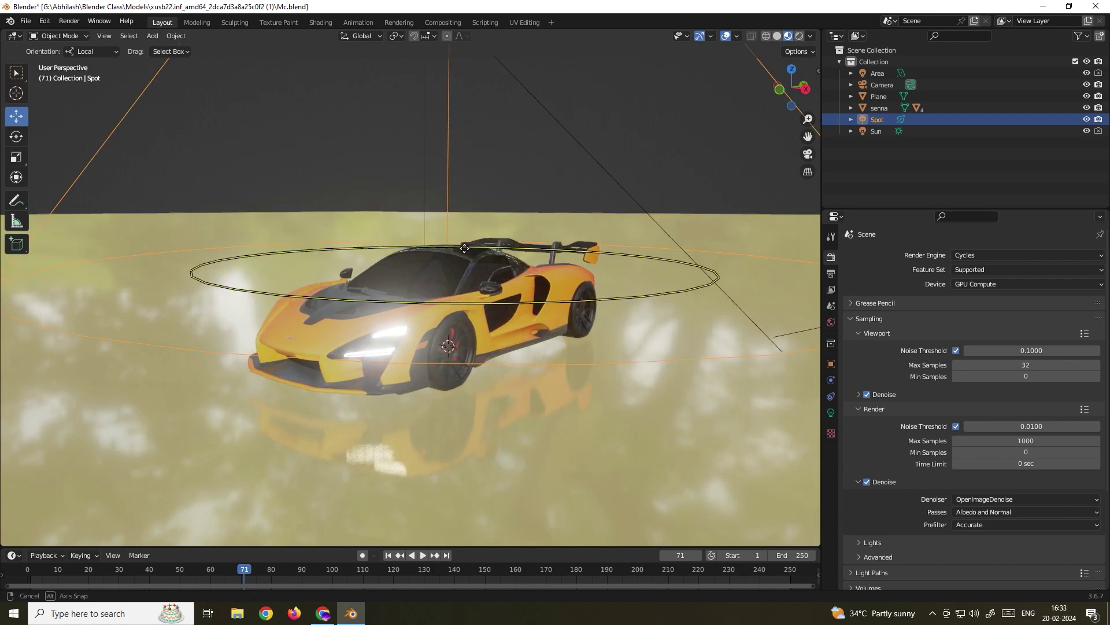
pyautogui.moveTo(390, 276); pyautogui.dragTo(507, 303, button='middle')
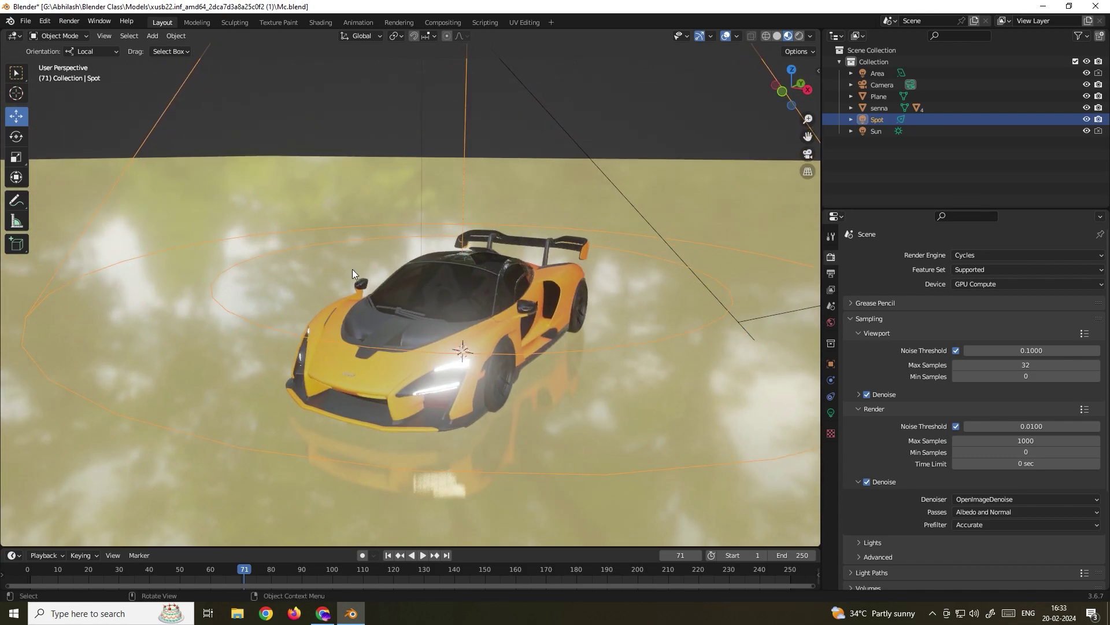
pyautogui.click(801, 36)
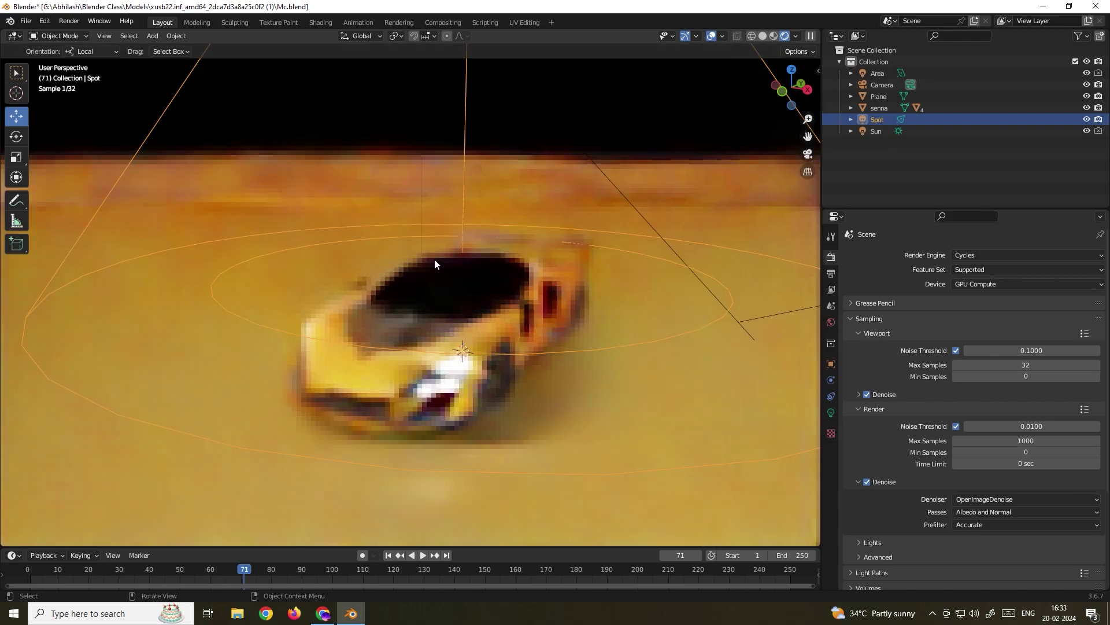
pyautogui.moveTo(495, 290); pyautogui.dragTo(530, 322, button='middle')
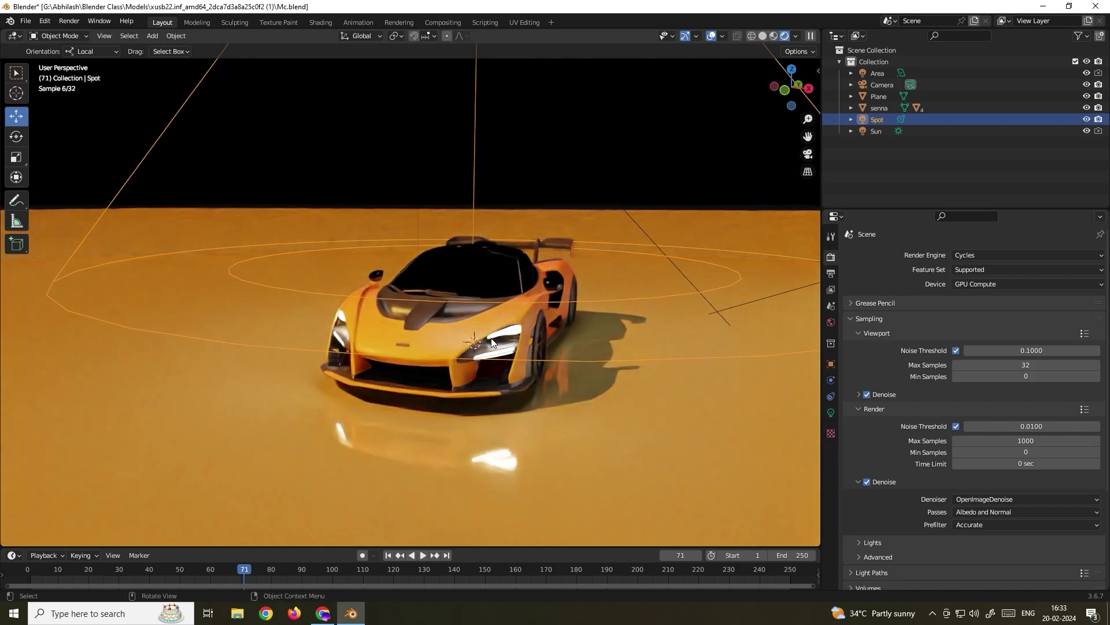
pyautogui.moveTo(519, 315); pyautogui.dragTo(407, 225, button='middle')
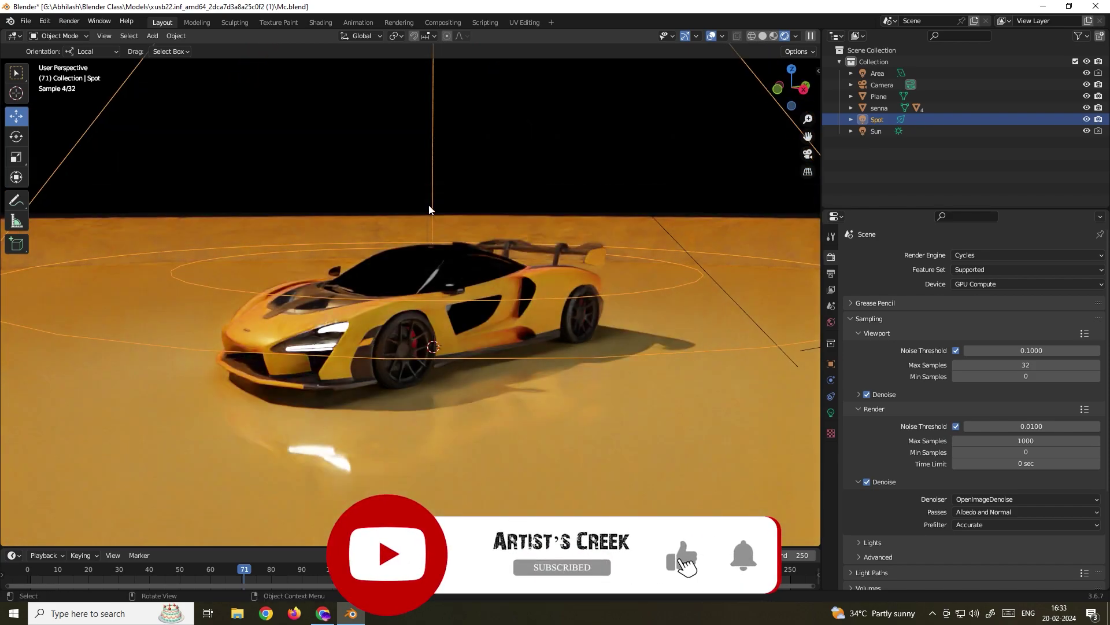